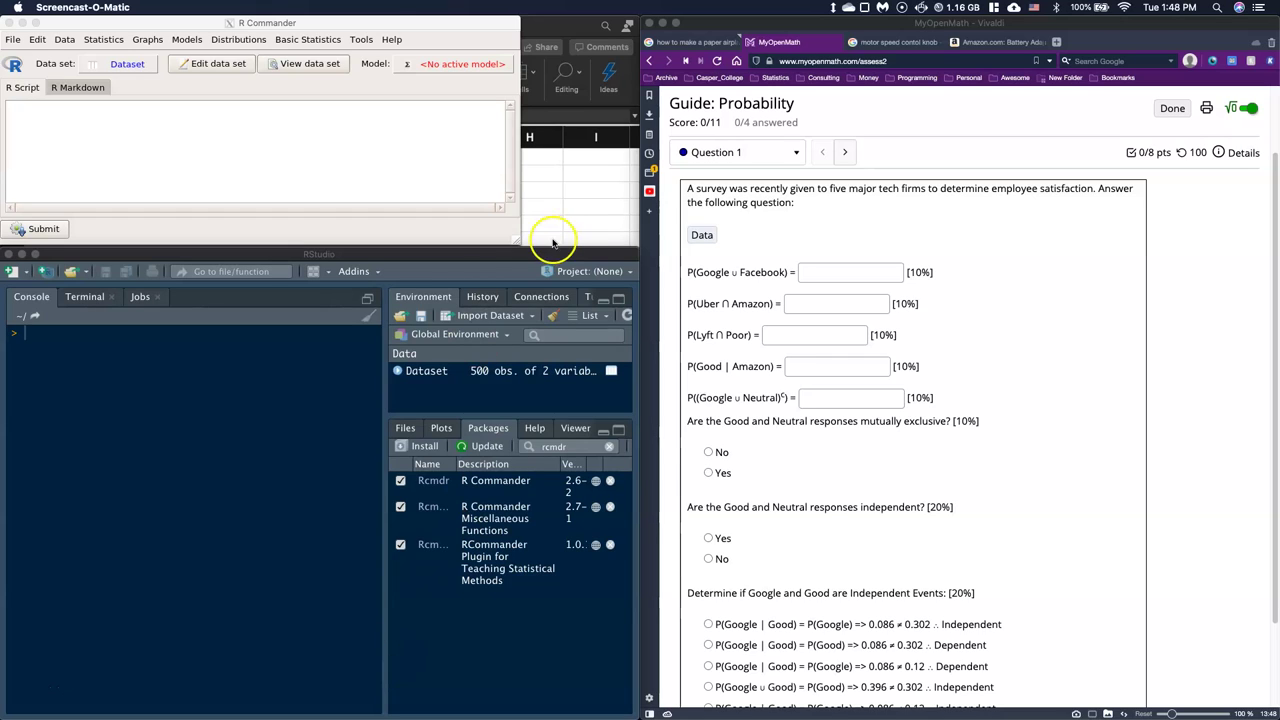
Step: Expand MyOpenMath's Tech Company / Satisfaction Data table, copy it, and collapse it again
{"action": "left_click", "coordinate": [702, 235]}
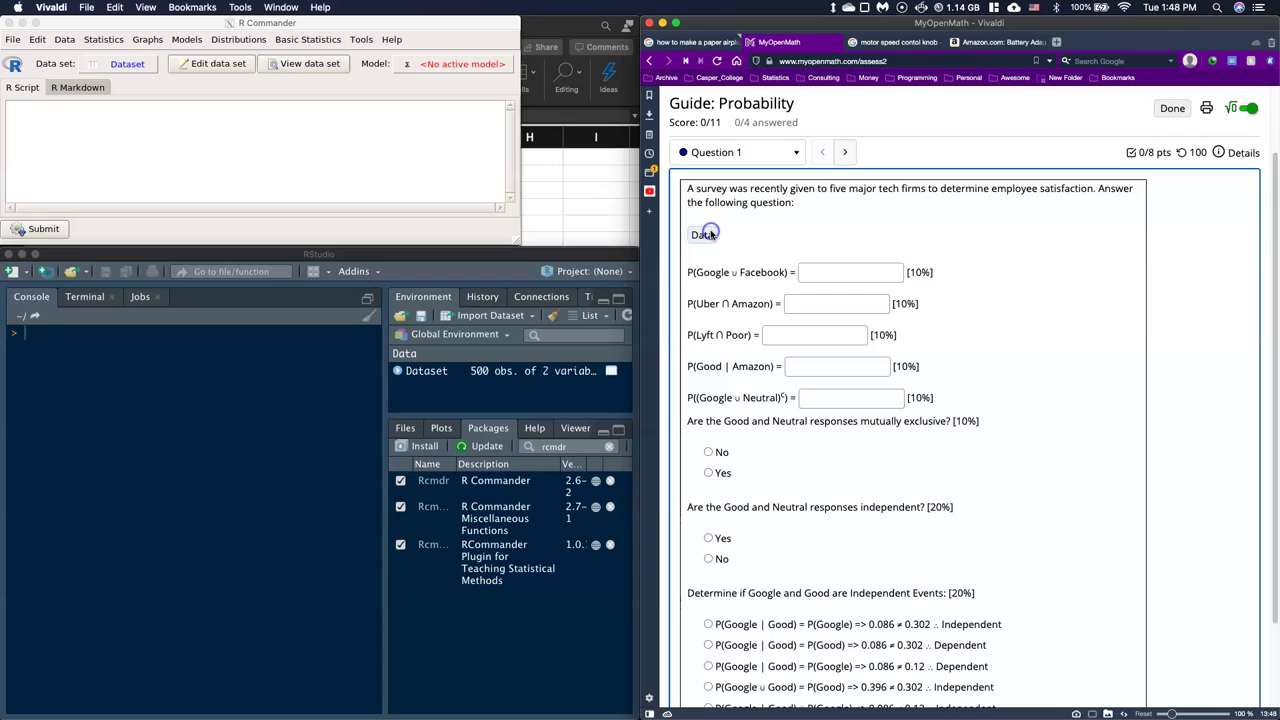
{"action": "left_click", "coordinate": [705, 237]}
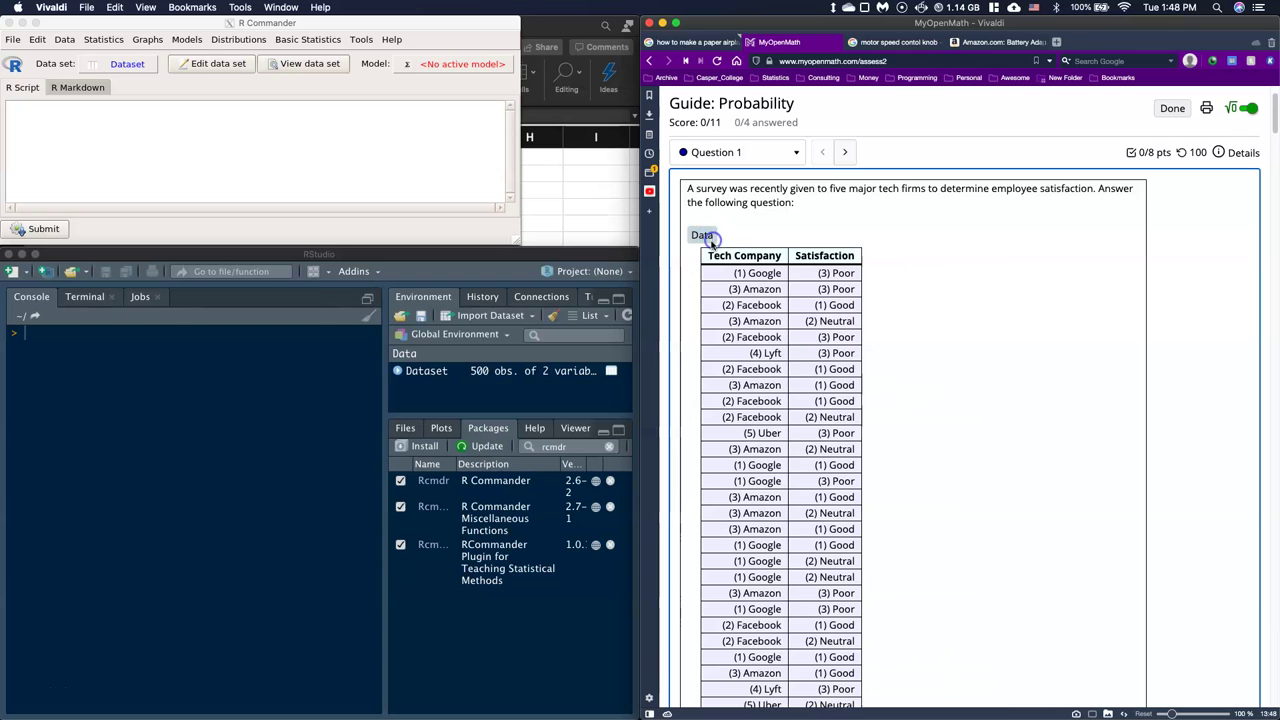
{"action": "left_click_drag", "start_coordinate": [878, 241], "coordinate": [905, 255]}
{"action": "right_click", "coordinate": [904, 255]}
{"action": "left_click", "coordinate": [928, 278]}
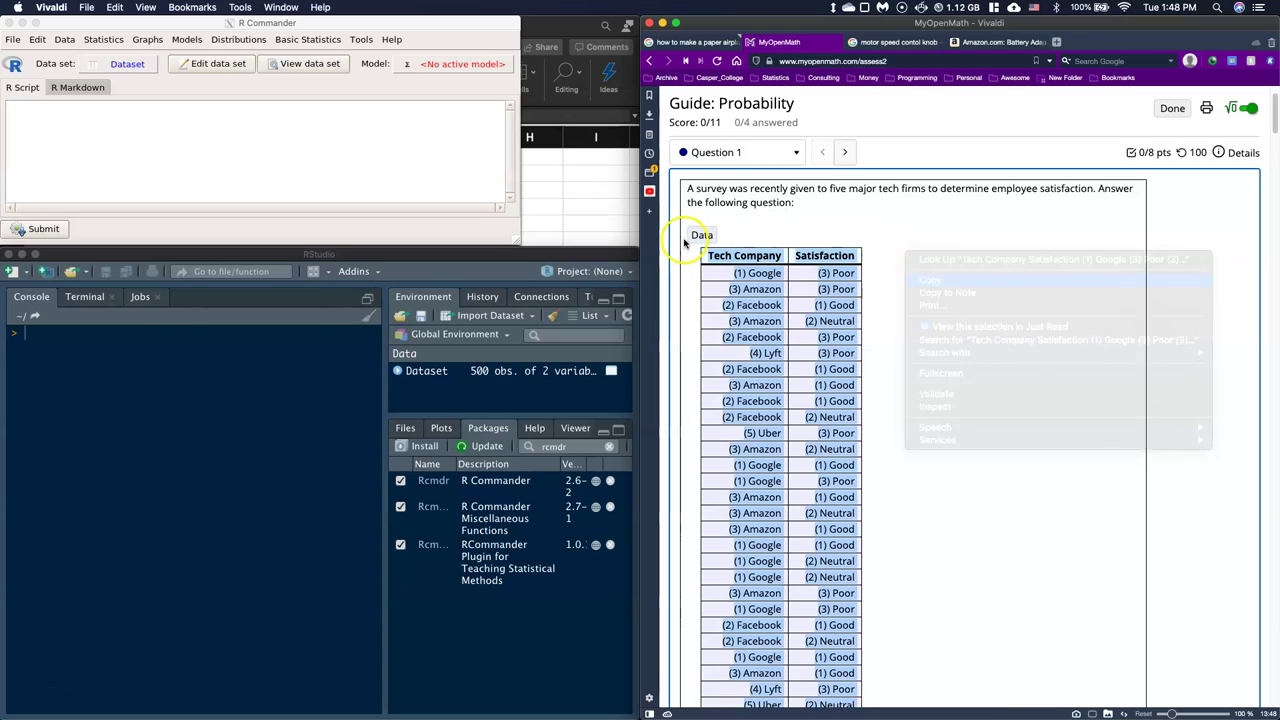
{"action": "left_click", "coordinate": [702, 235]}
{"action": "left_click", "coordinate": [71, 147]}
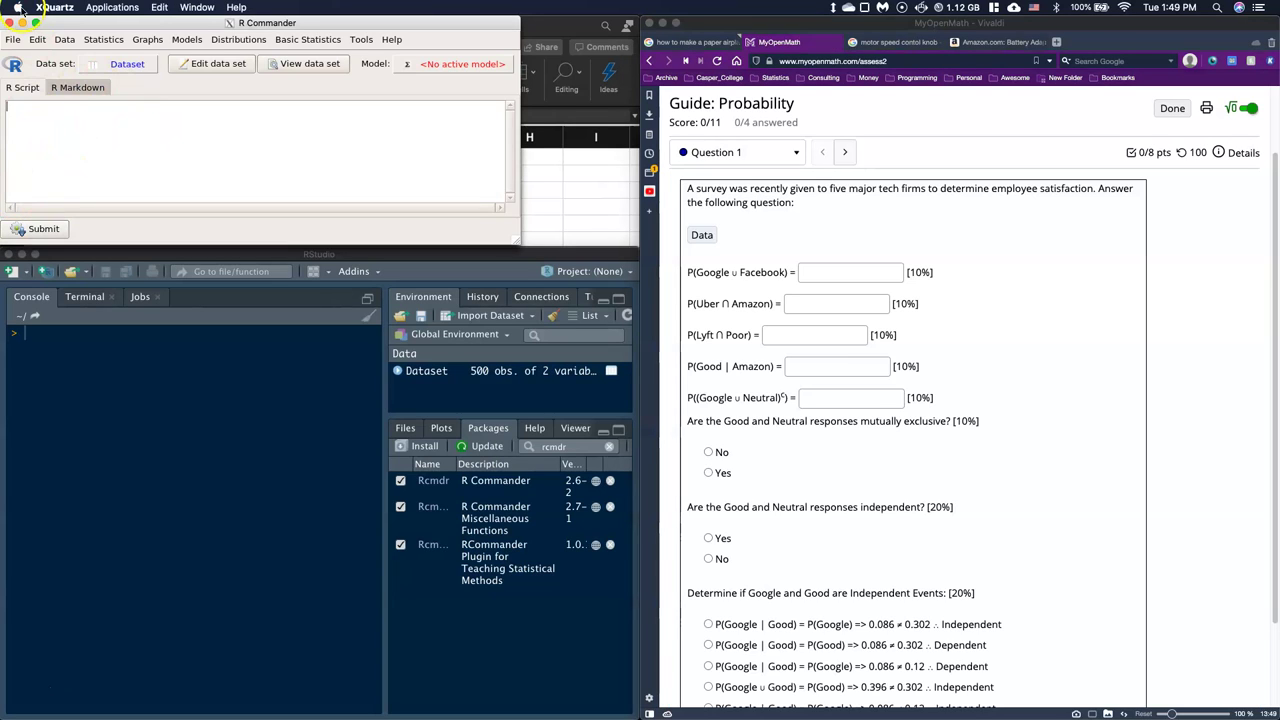
Step: Import the tab-separated clipboard data over the existing Dataset, then view it and close the viewer
{"action": "left_click", "coordinate": [65, 45]}
{"action": "mouse_move", "coordinate": [90, 106]}
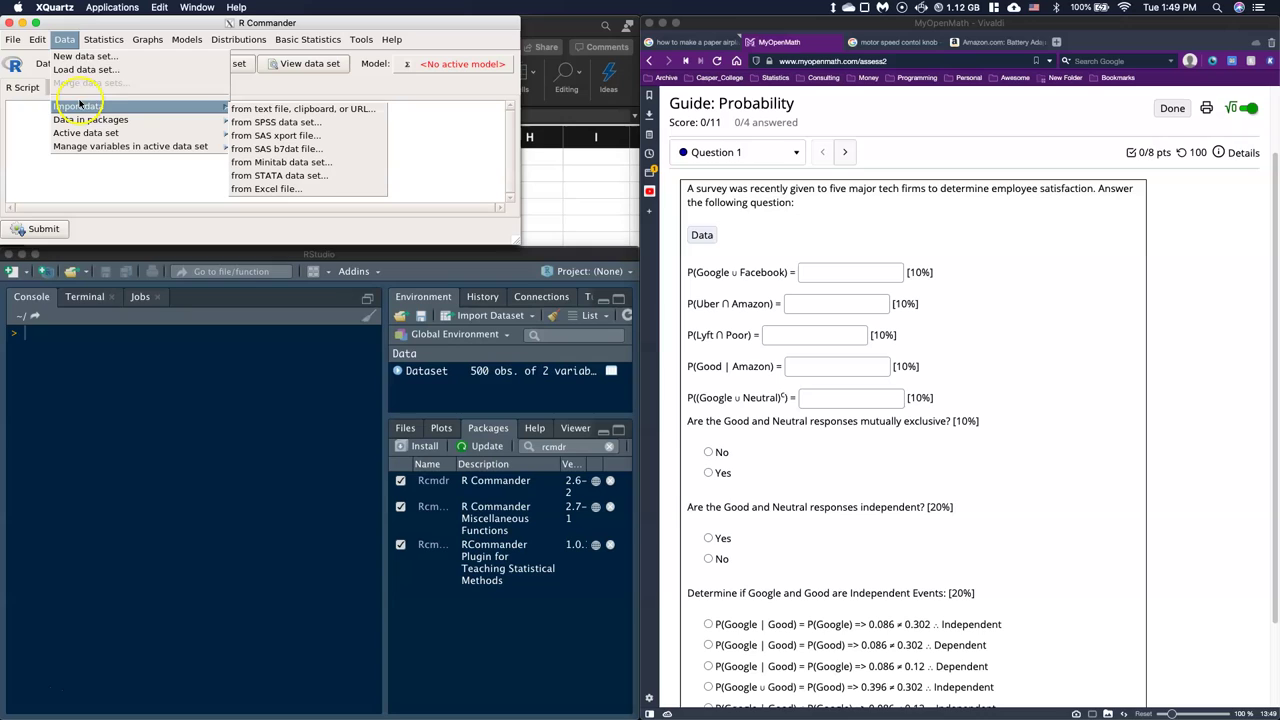
{"action": "left_click", "coordinate": [280, 106]}
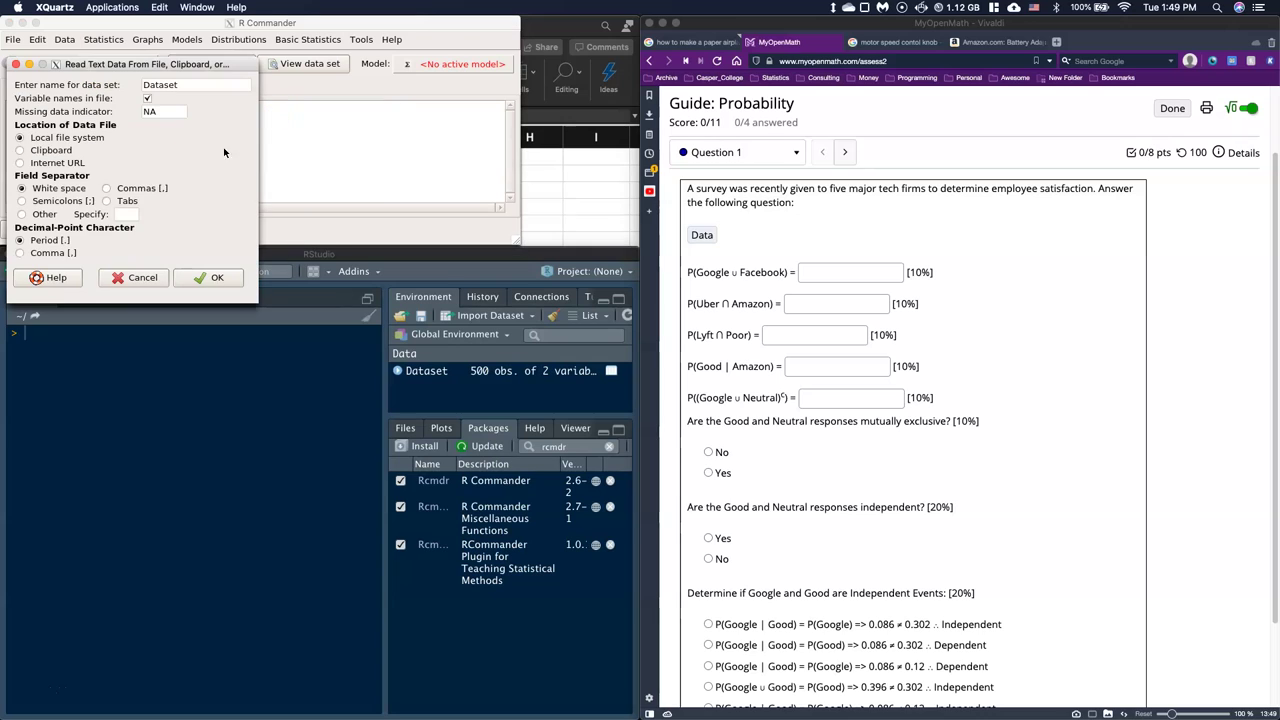
{"action": "left_click", "coordinate": [136, 202]}
{"action": "left_click", "coordinate": [205, 277]}
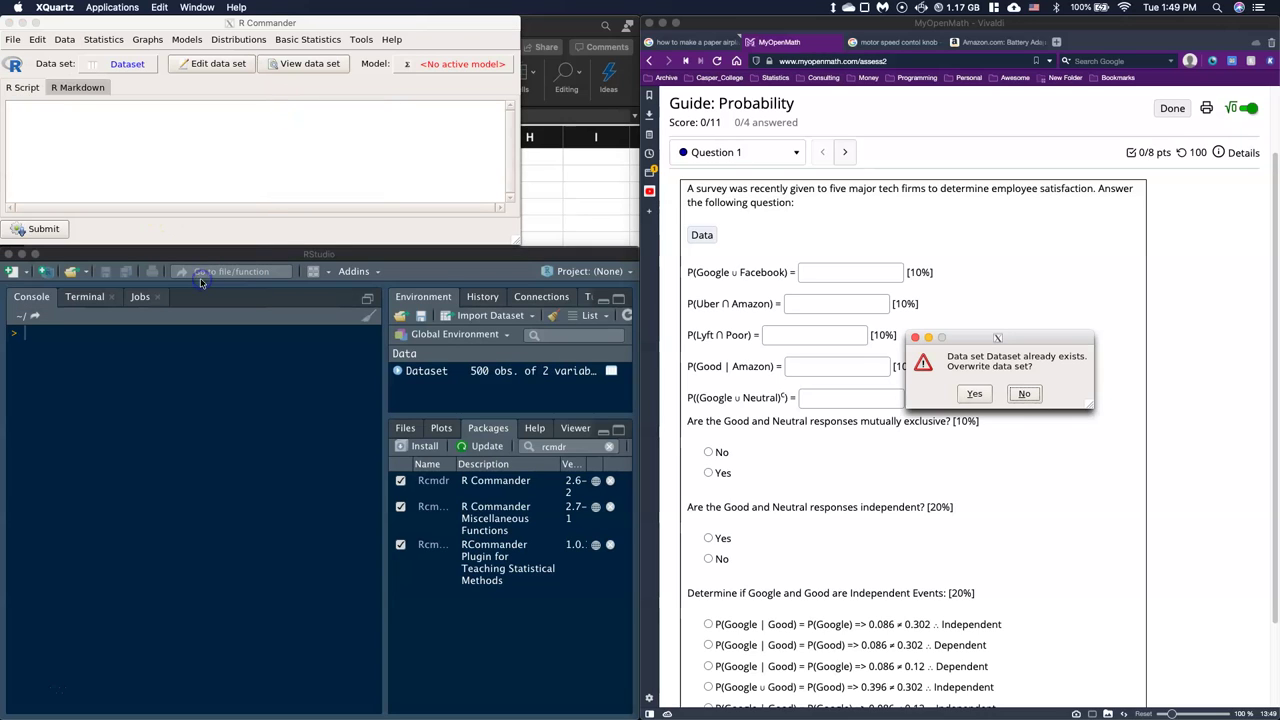
{"action": "left_click", "coordinate": [976, 394]}
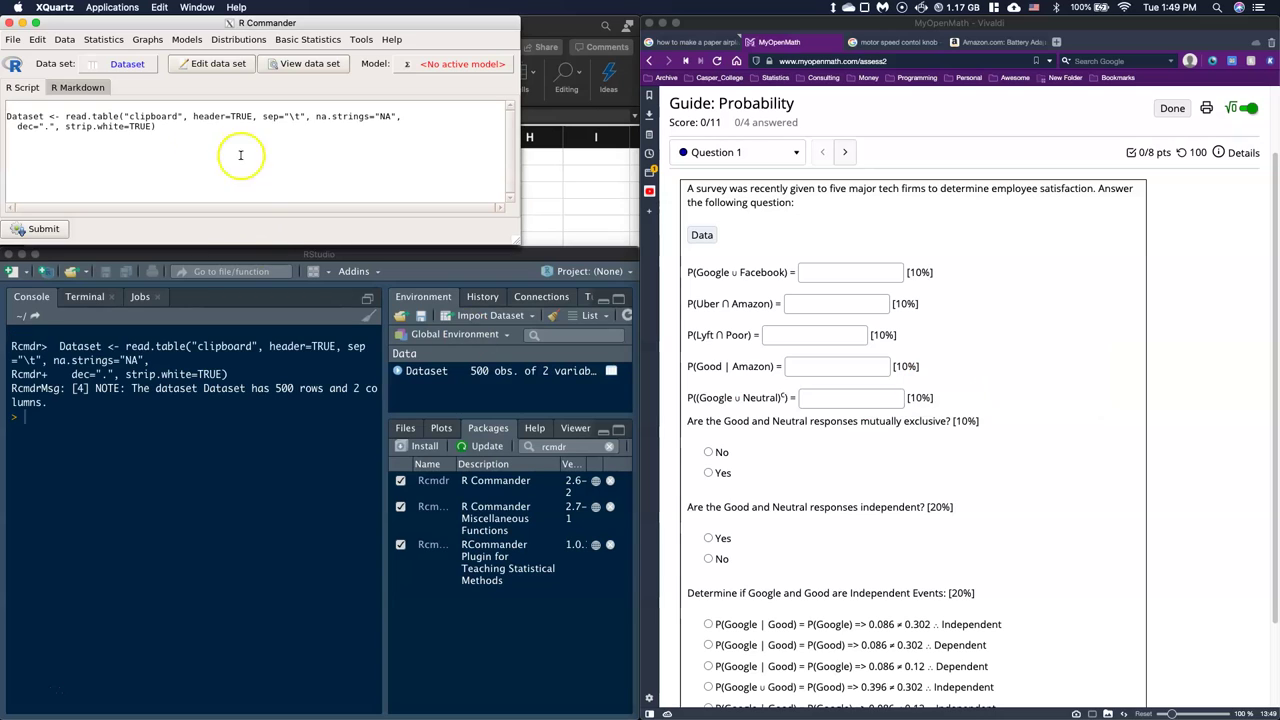
{"action": "left_click", "coordinate": [313, 65]}
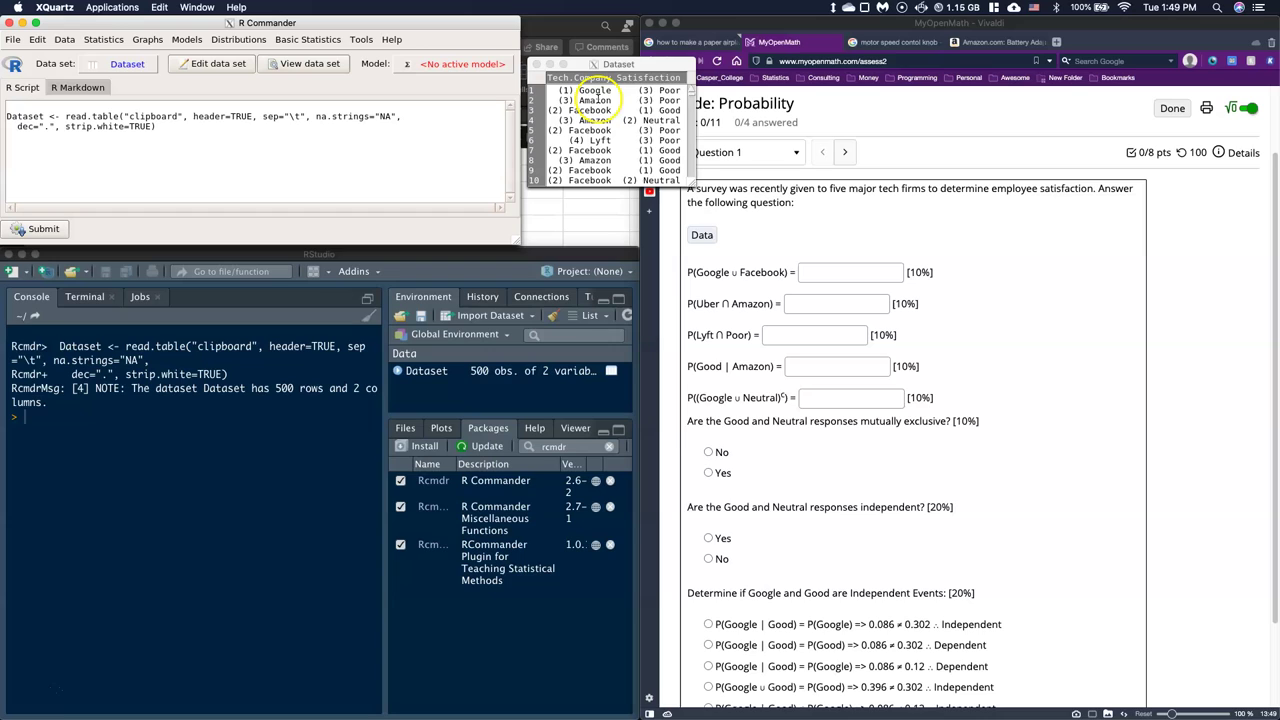
{"action": "left_click", "coordinate": [537, 64]}
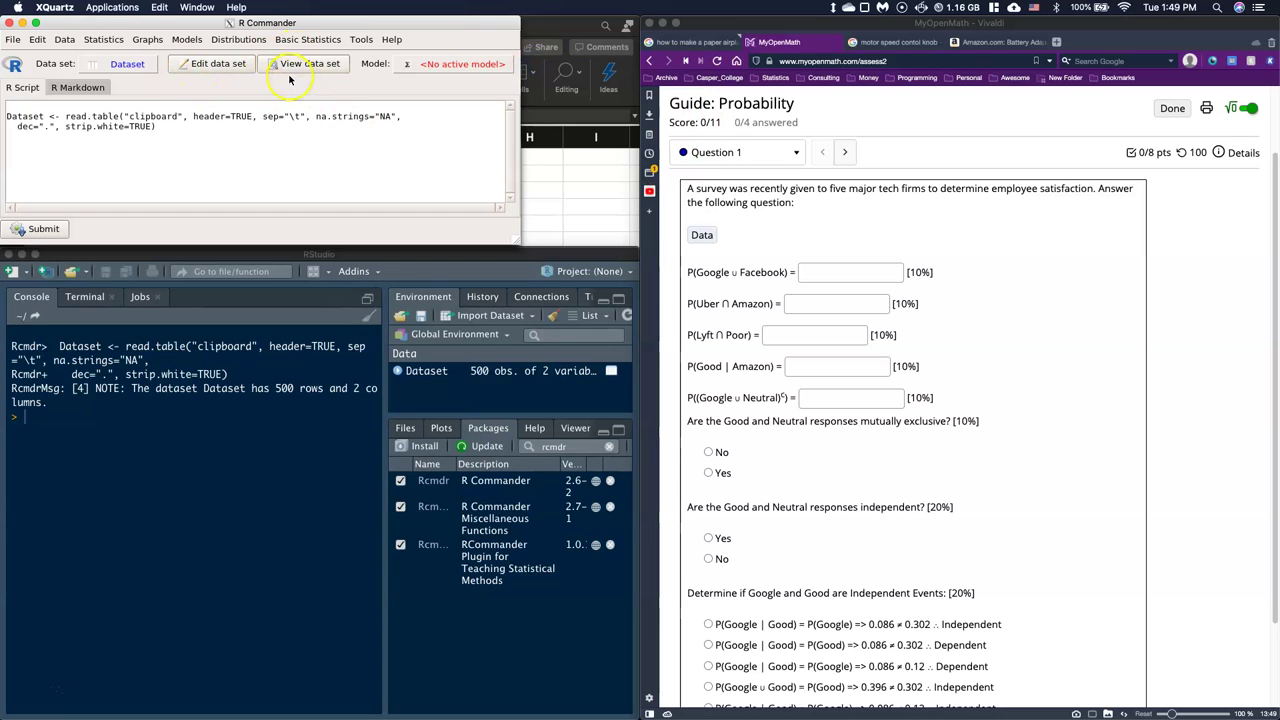
Step: Build a two-way table with Satisfaction as the row and Tech.Company as the column variable
{"action": "left_click", "coordinate": [308, 40]}
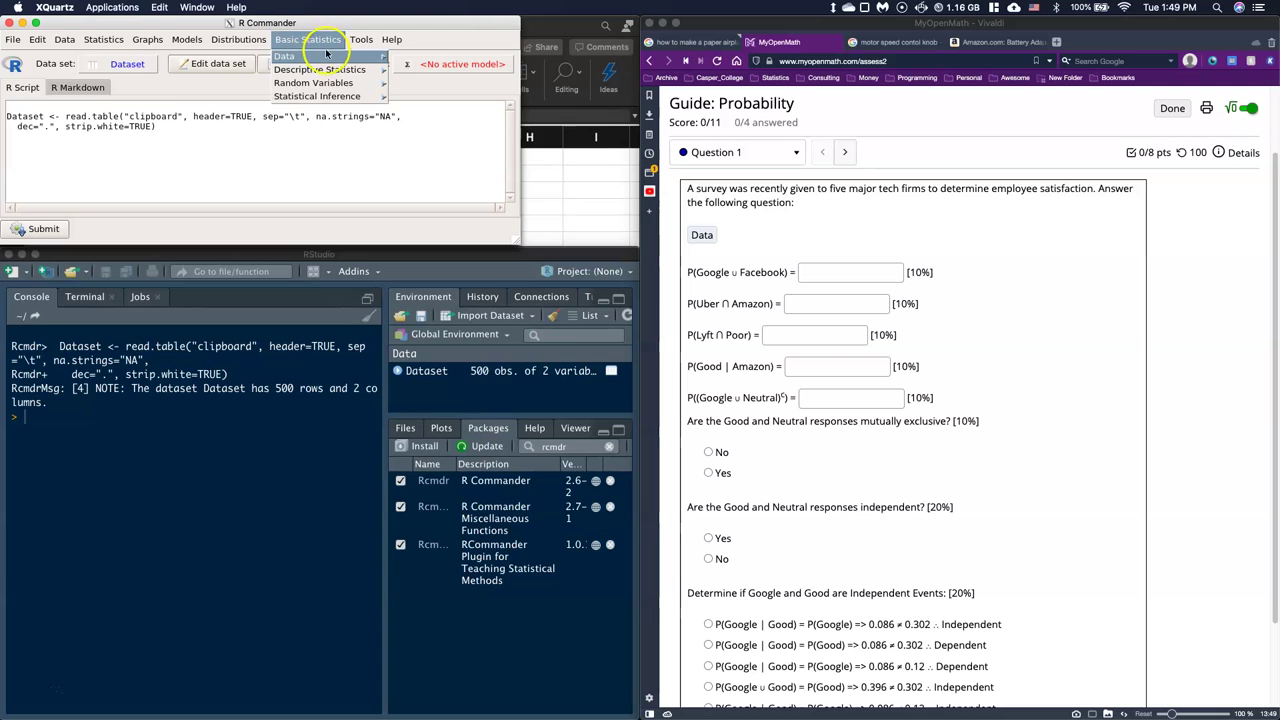
{"action": "mouse_move", "coordinate": [335, 71]}
{"action": "mouse_move", "coordinate": [491, 158]}
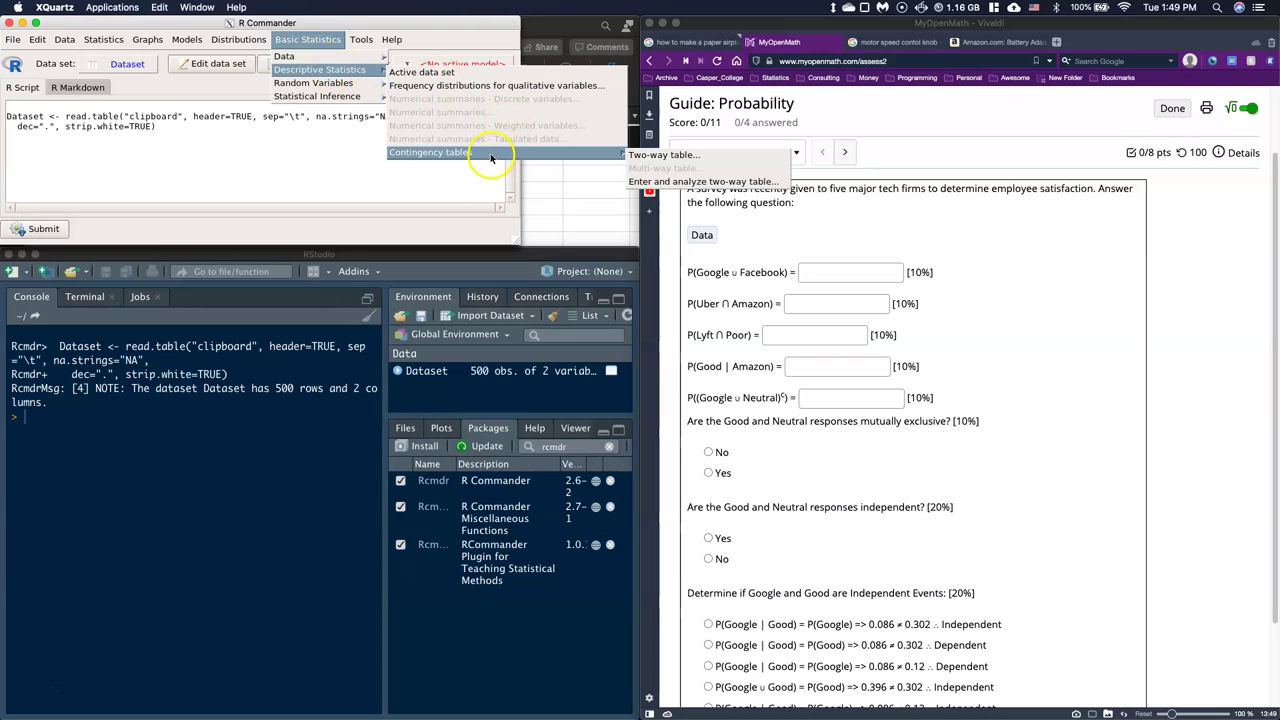
{"action": "left_click", "coordinate": [654, 155]}
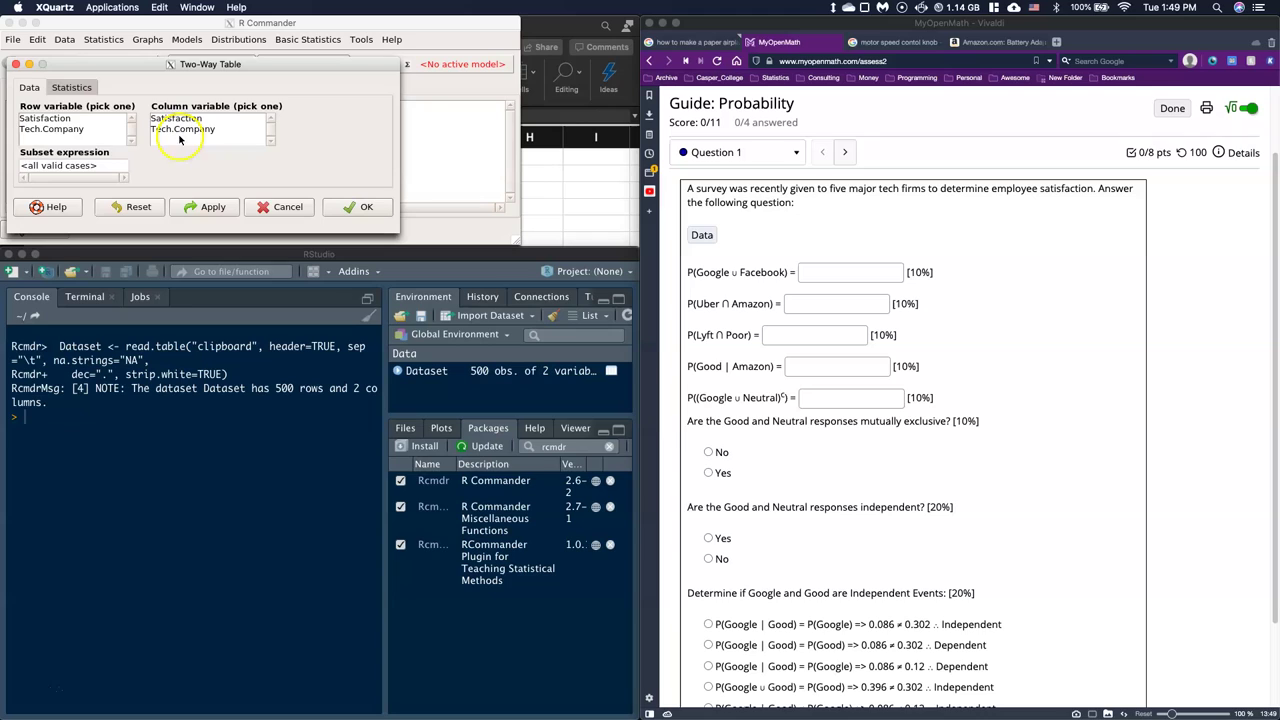
{"action": "left_click", "coordinate": [35, 118]}
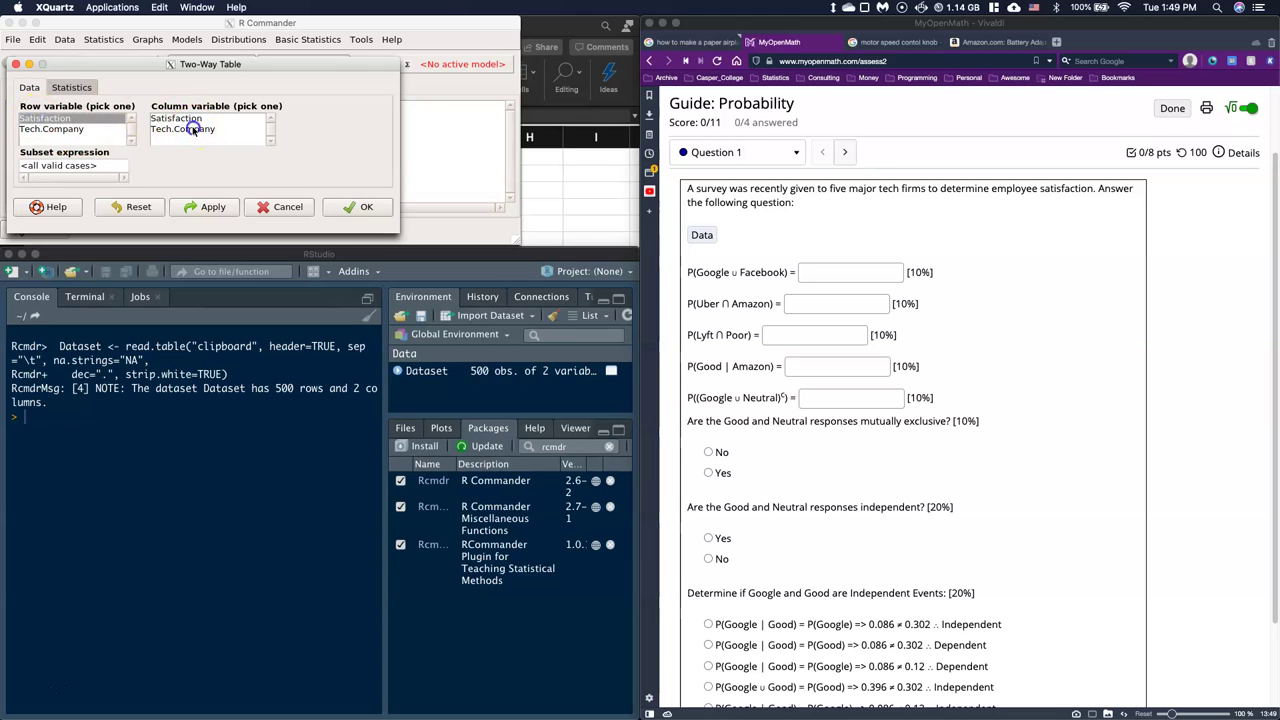
{"action": "left_click", "coordinate": [186, 129]}
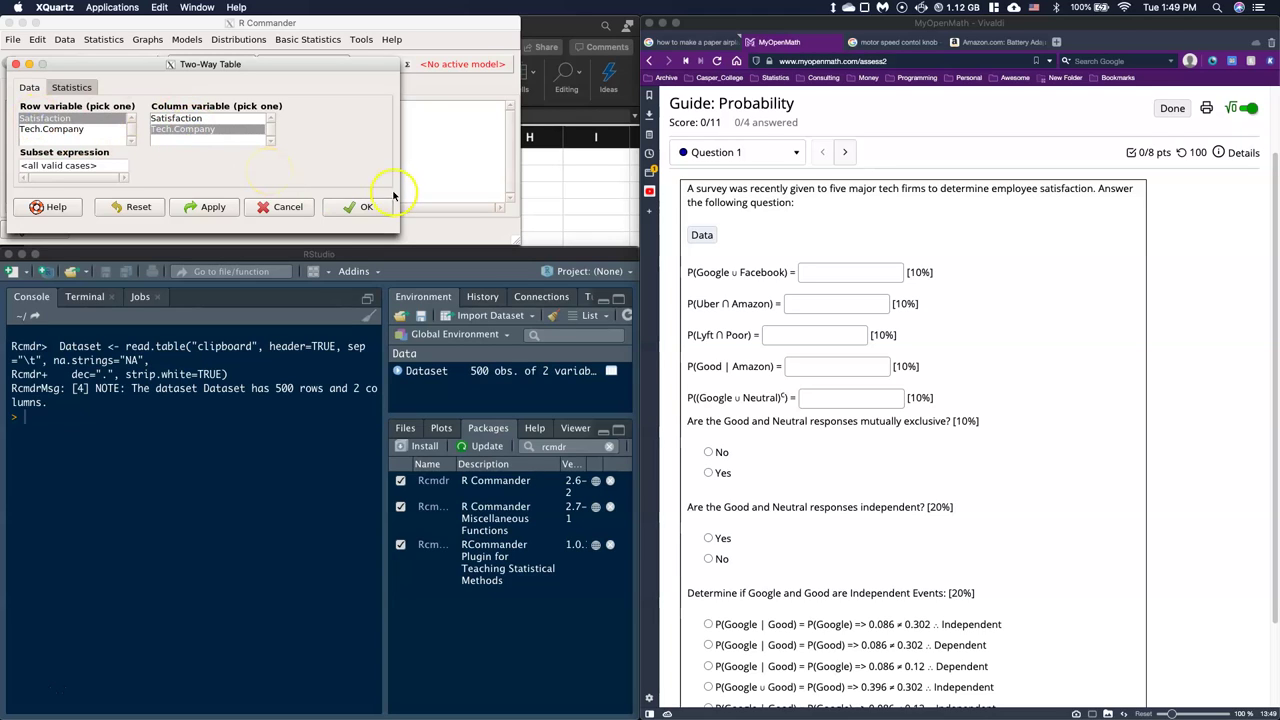
{"action": "left_click", "coordinate": [350, 207]}
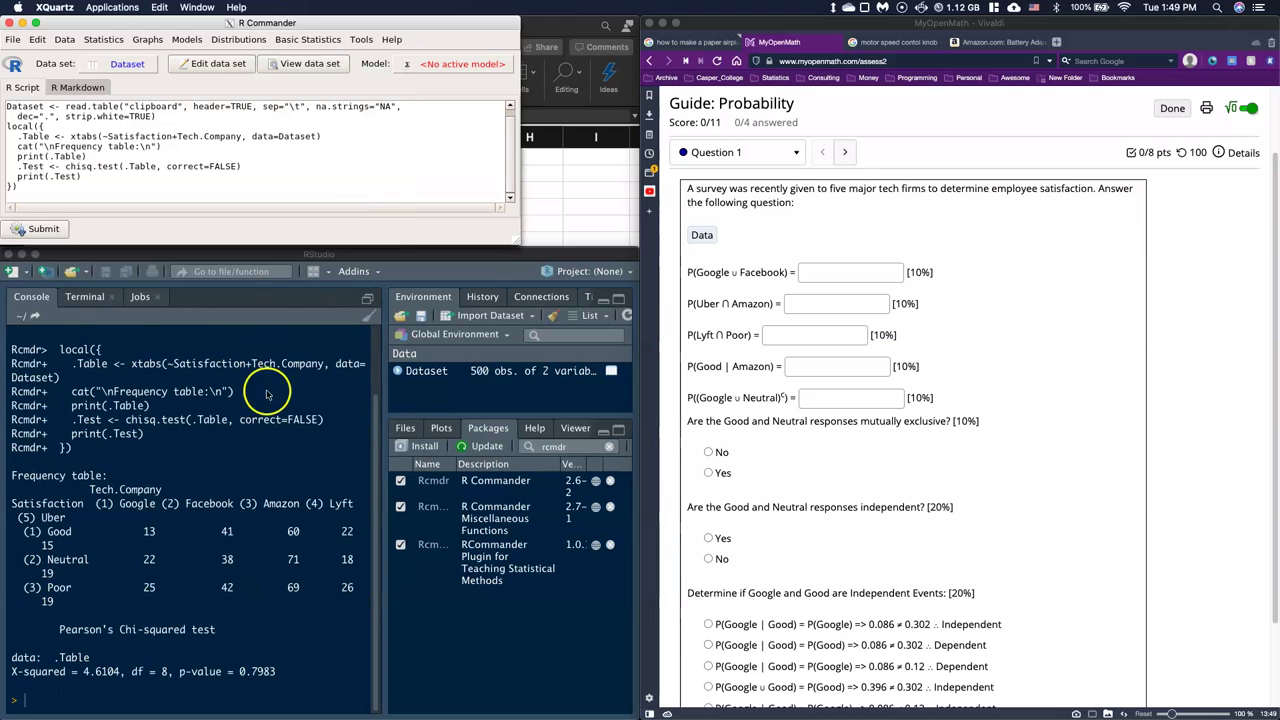
Step: Widen the RStudio console and copy the printed frequency table output
{"action": "left_click", "coordinate": [384, 462]}
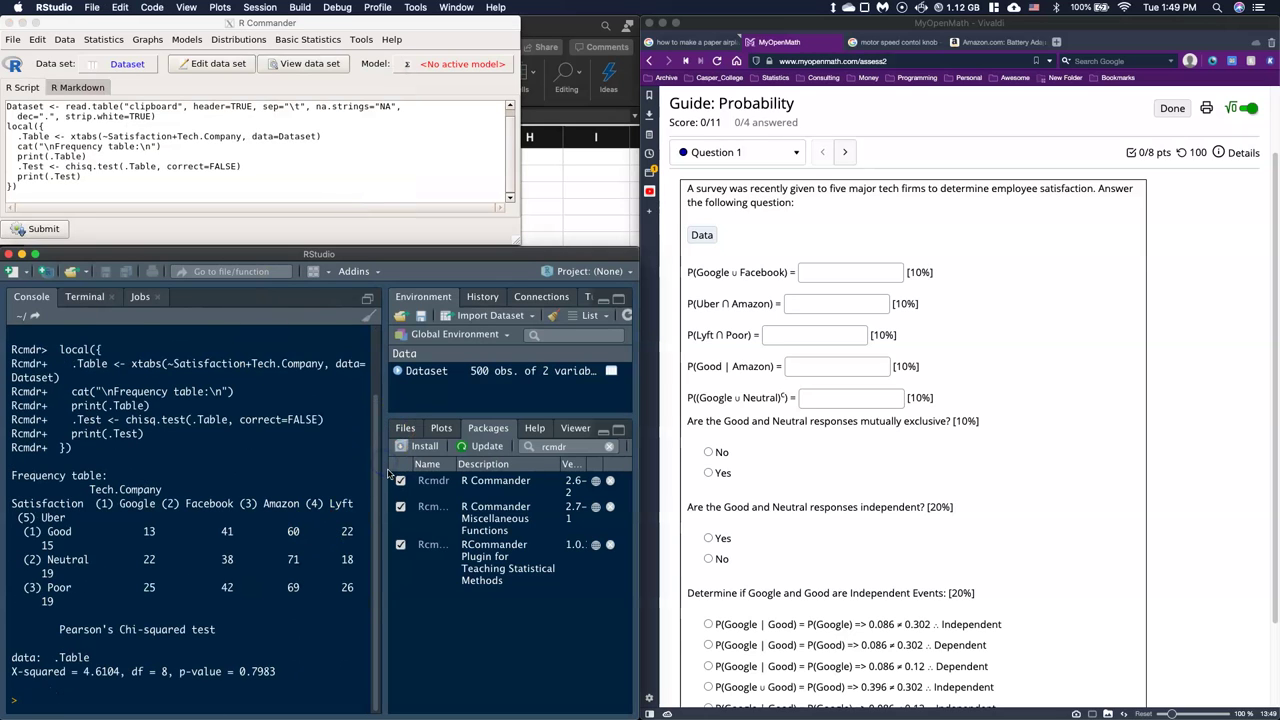
{"action": "left_click_drag", "start_coordinate": [387, 470], "coordinate": [536, 456]}
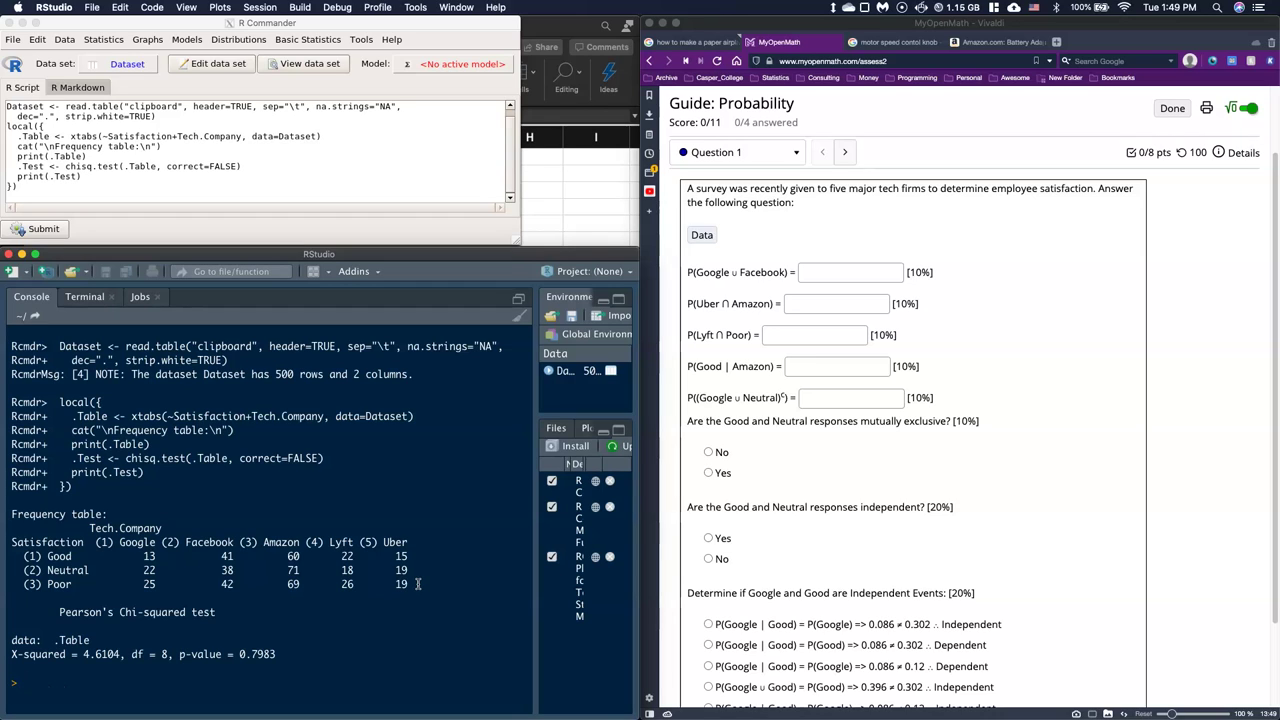
{"action": "left_click_drag", "start_coordinate": [418, 584], "coordinate": [10, 530]}
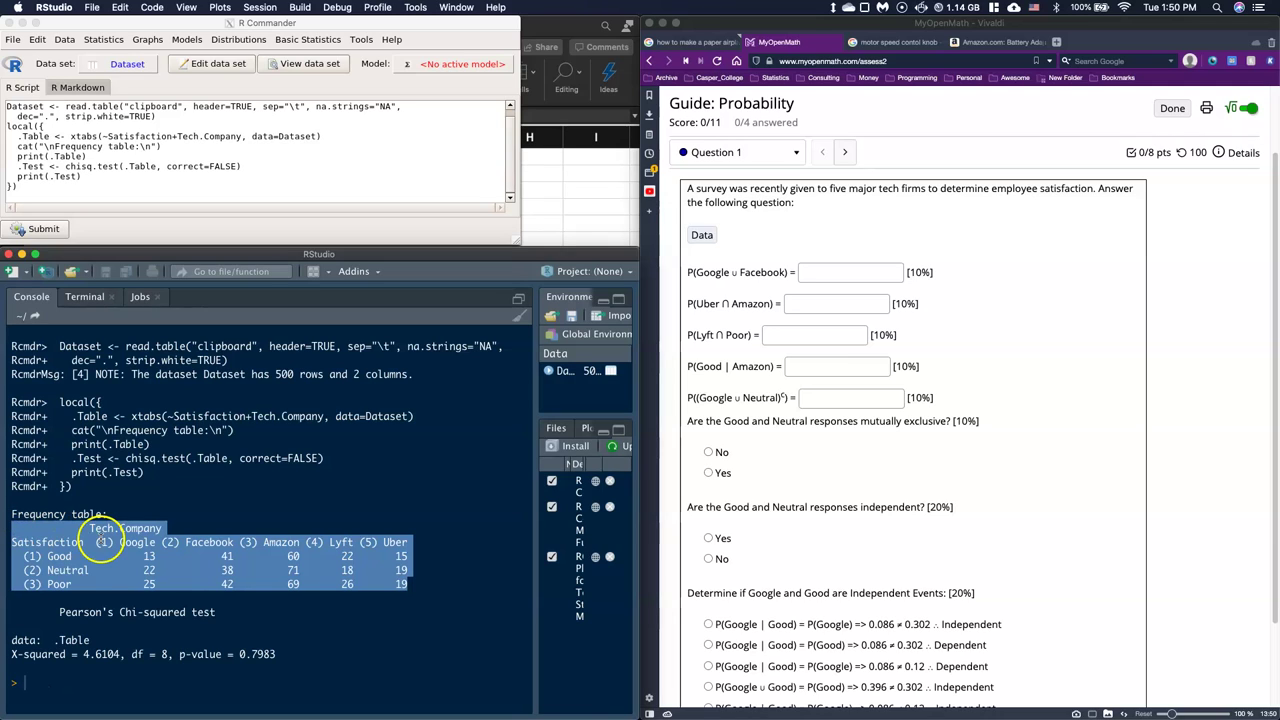
{"action": "right_click", "coordinate": [102, 541]}
{"action": "left_click", "coordinate": [123, 561]}
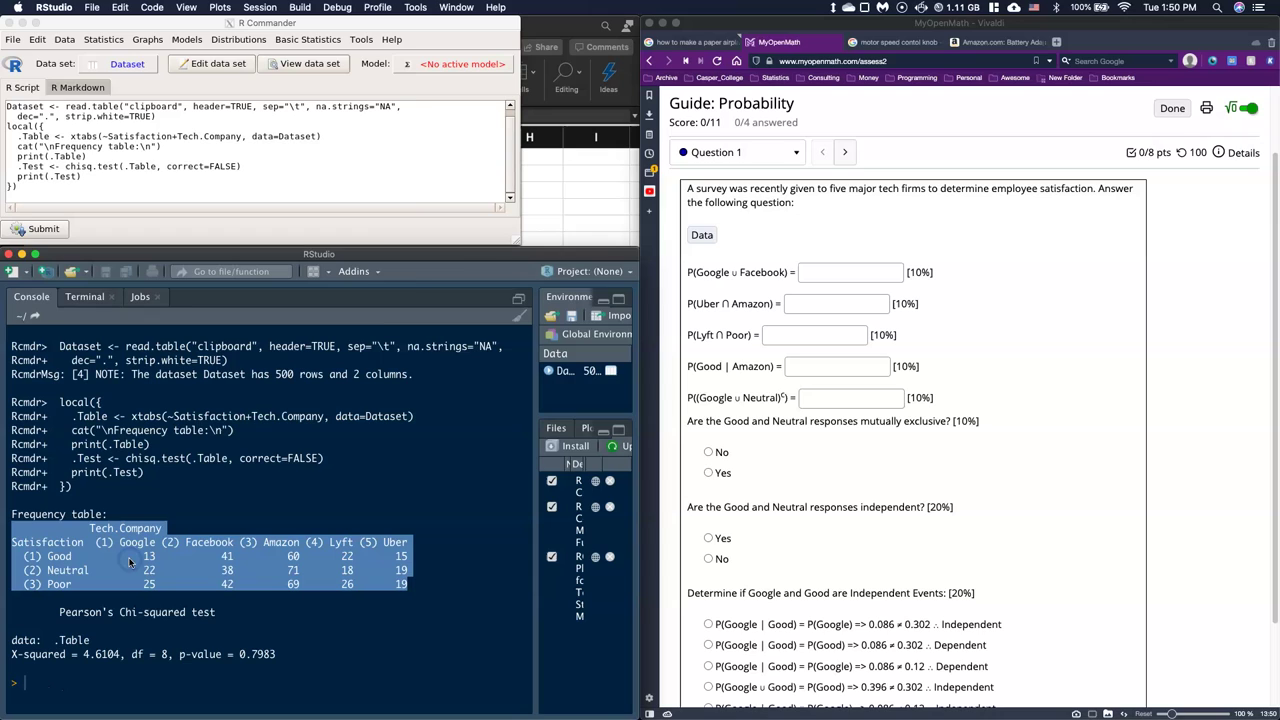
Step: Paste the frequency table into Book2 starting at cell A1
{"action": "left_click", "coordinate": [560, 209]}
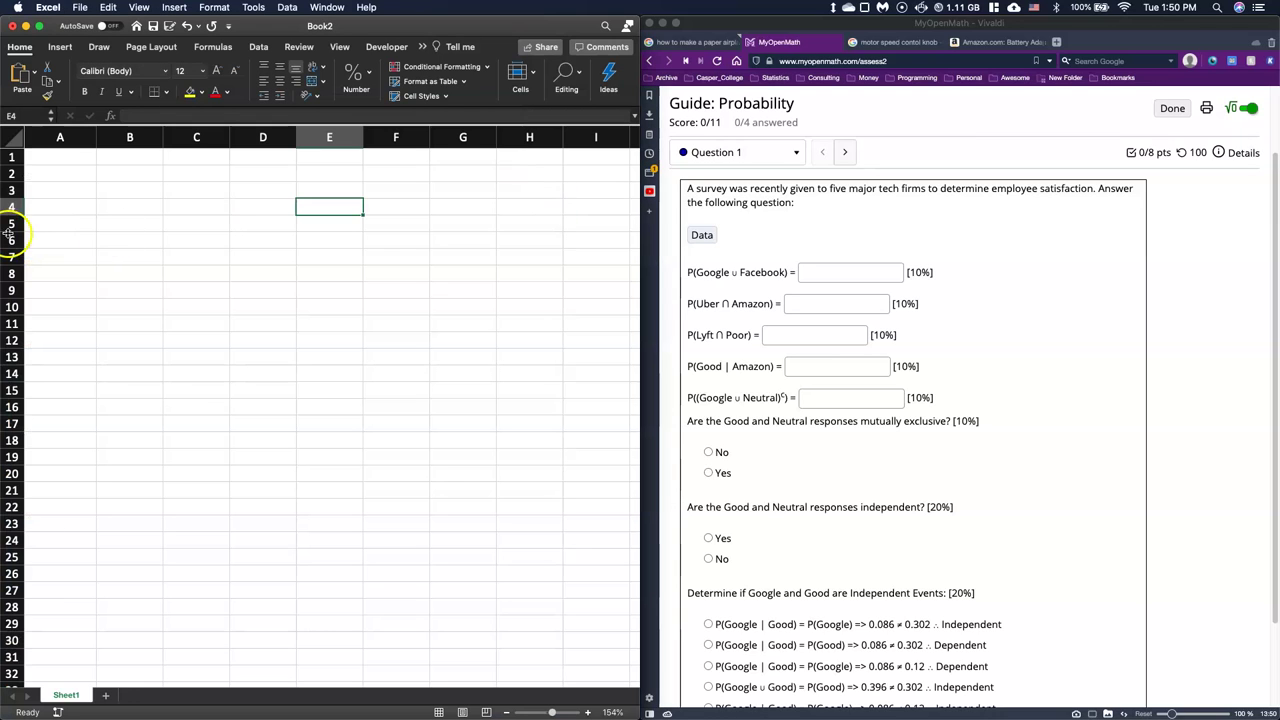
{"action": "left_click", "coordinate": [117, 357]}
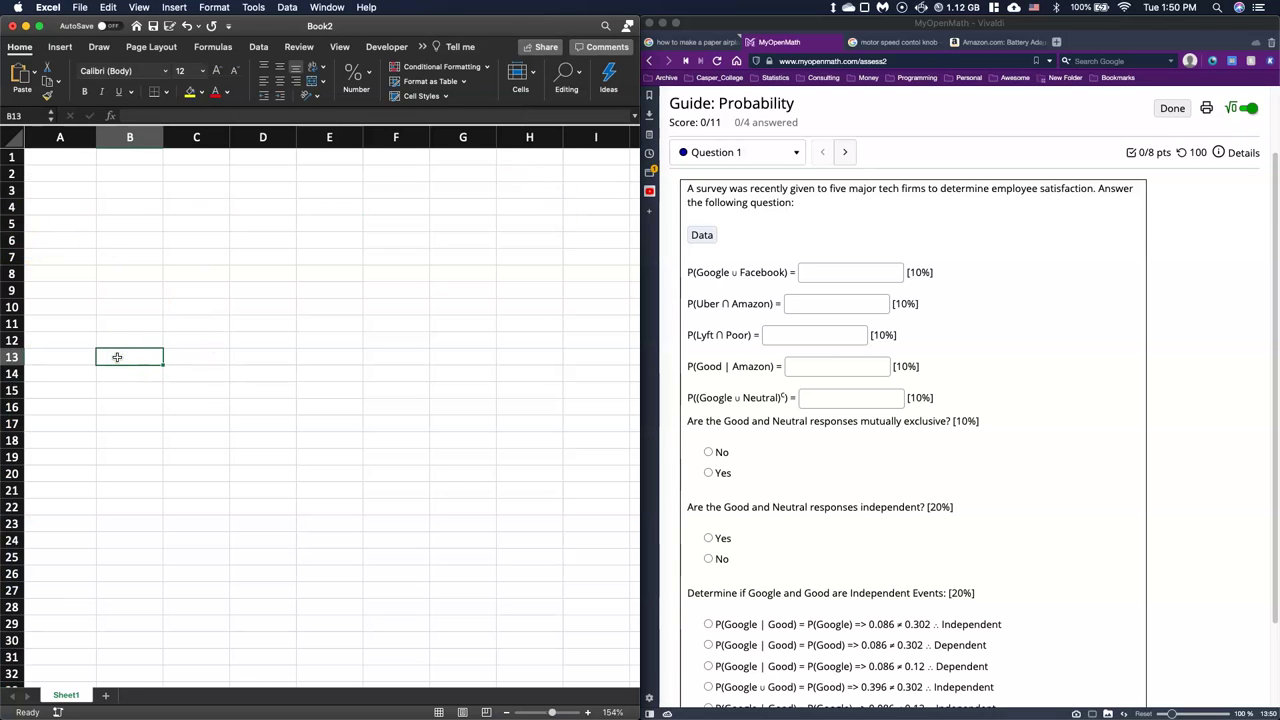
{"action": "left_click", "coordinate": [60, 157]}
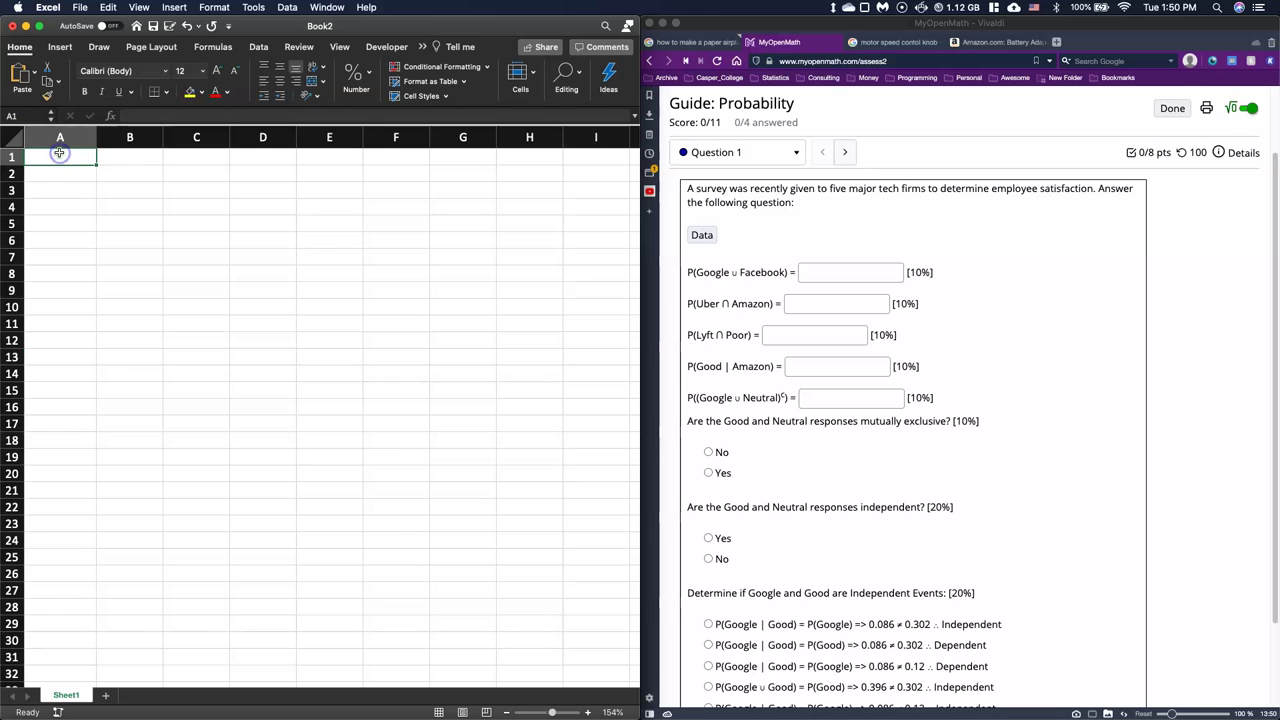
{"action": "right_click", "coordinate": [60, 157]}
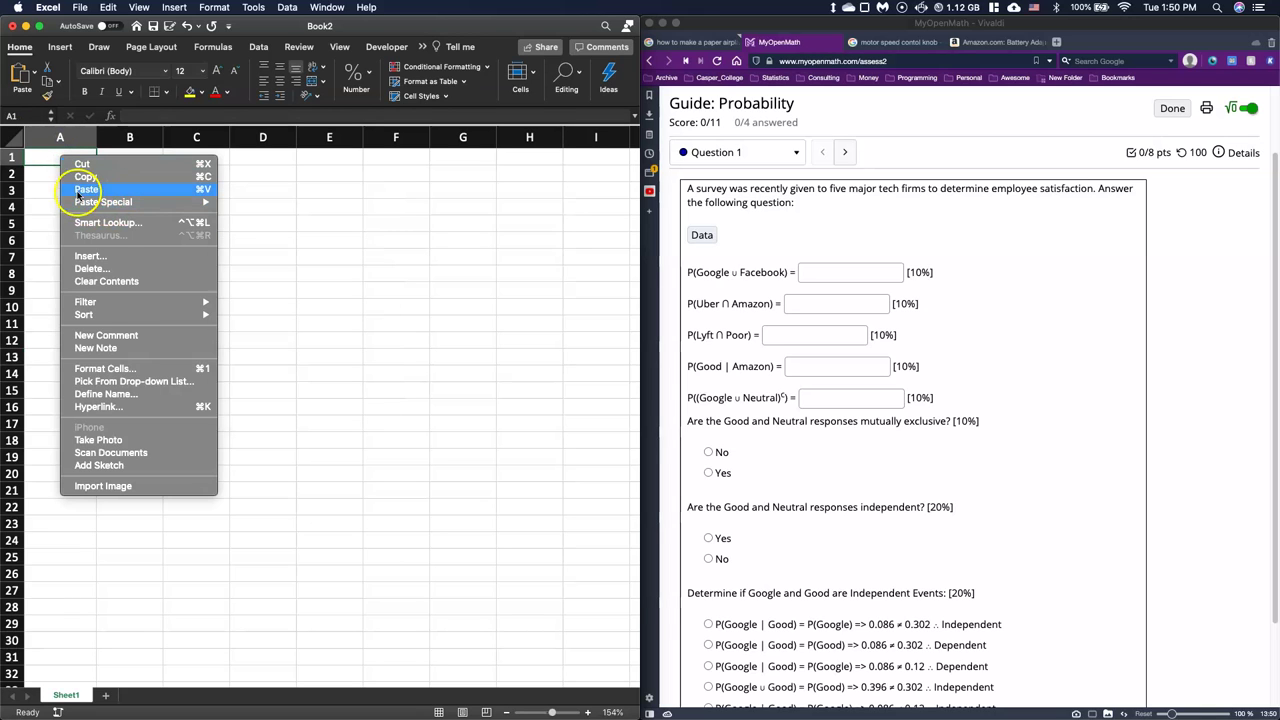
{"action": "left_click", "coordinate": [86, 189]}
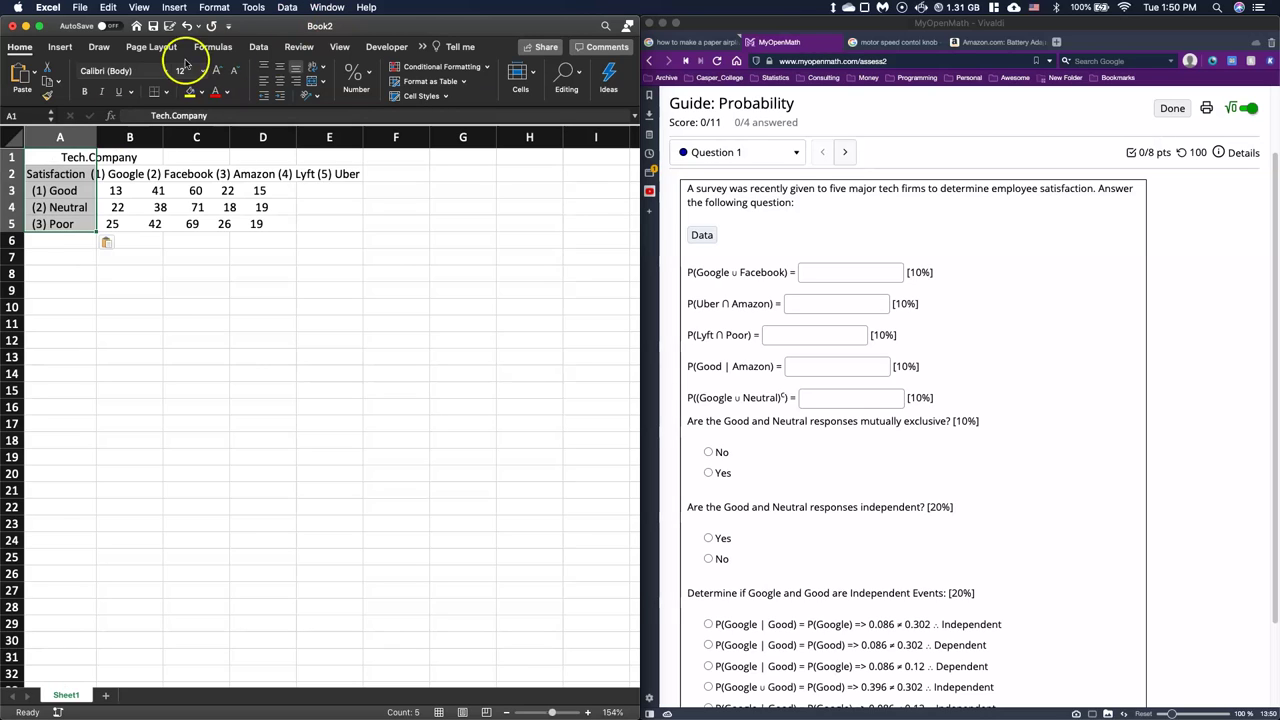
Step: Open Text to Columns from the Data tab and proceed with Fixed width
{"action": "left_click", "coordinate": [259, 48]}
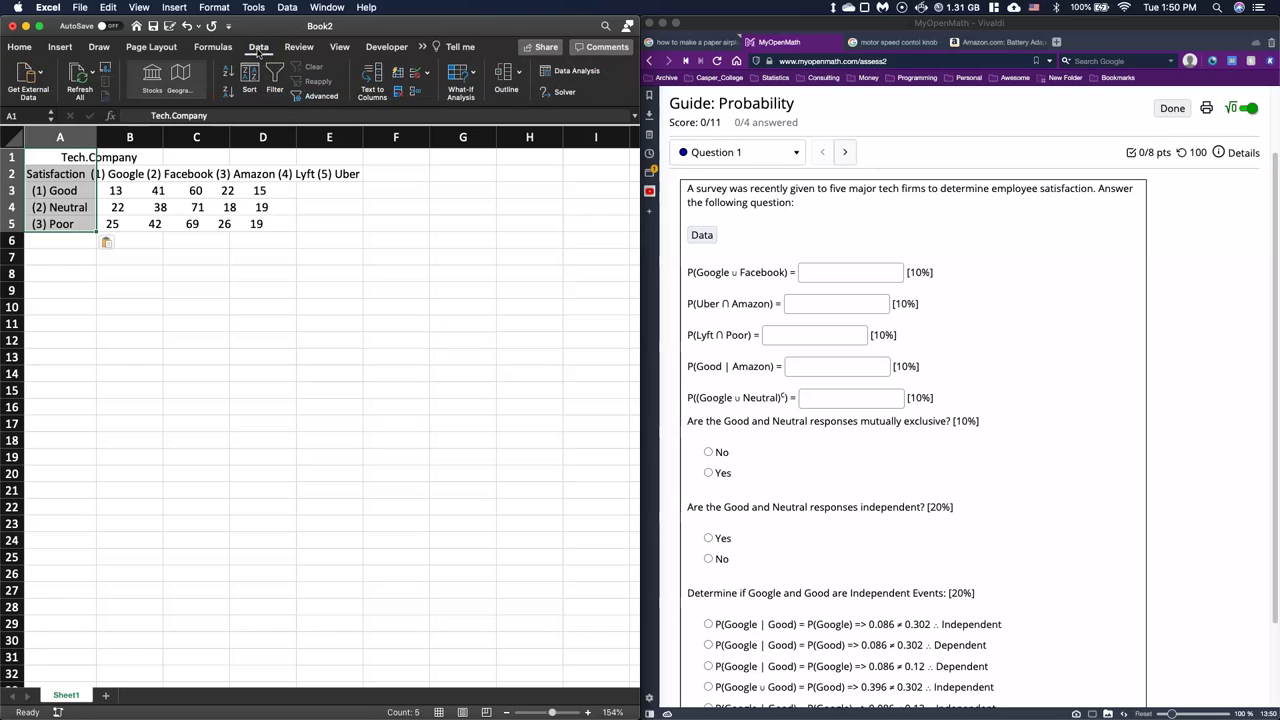
{"action": "left_click", "coordinate": [372, 86]}
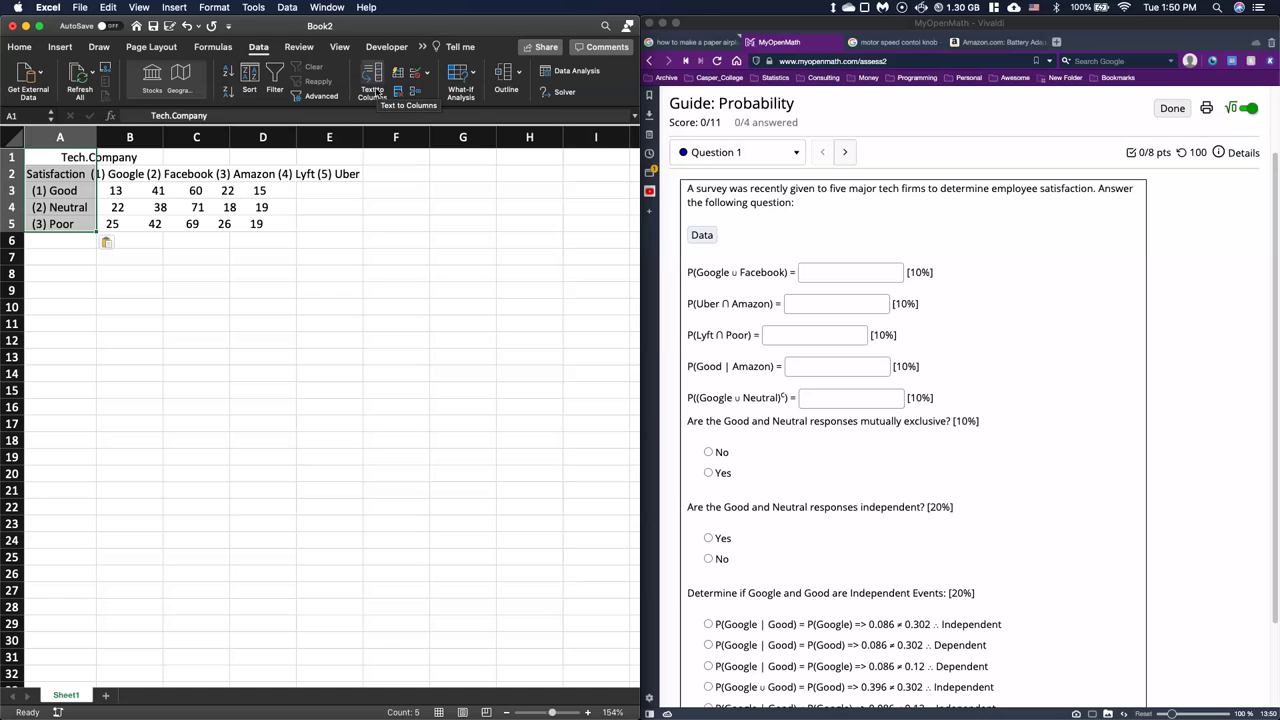
{"action": "left_click", "coordinate": [373, 91]}
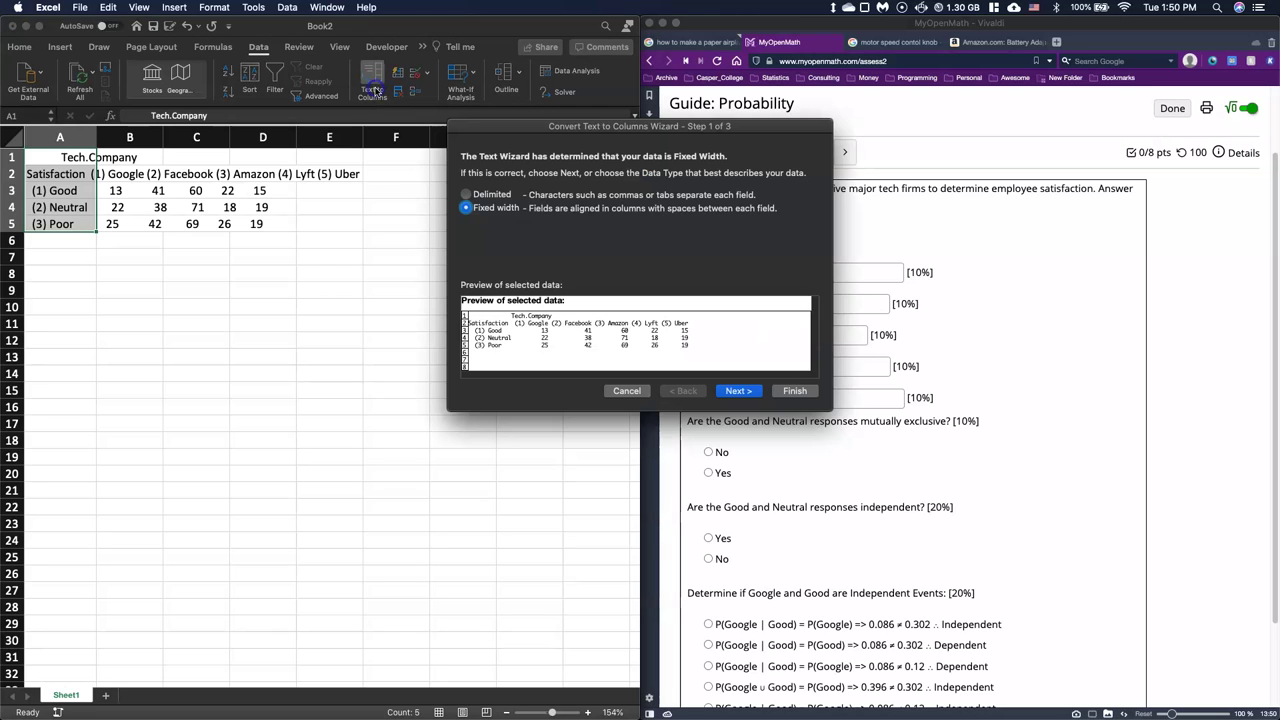
{"action": "left_click", "coordinate": [569, 303]}
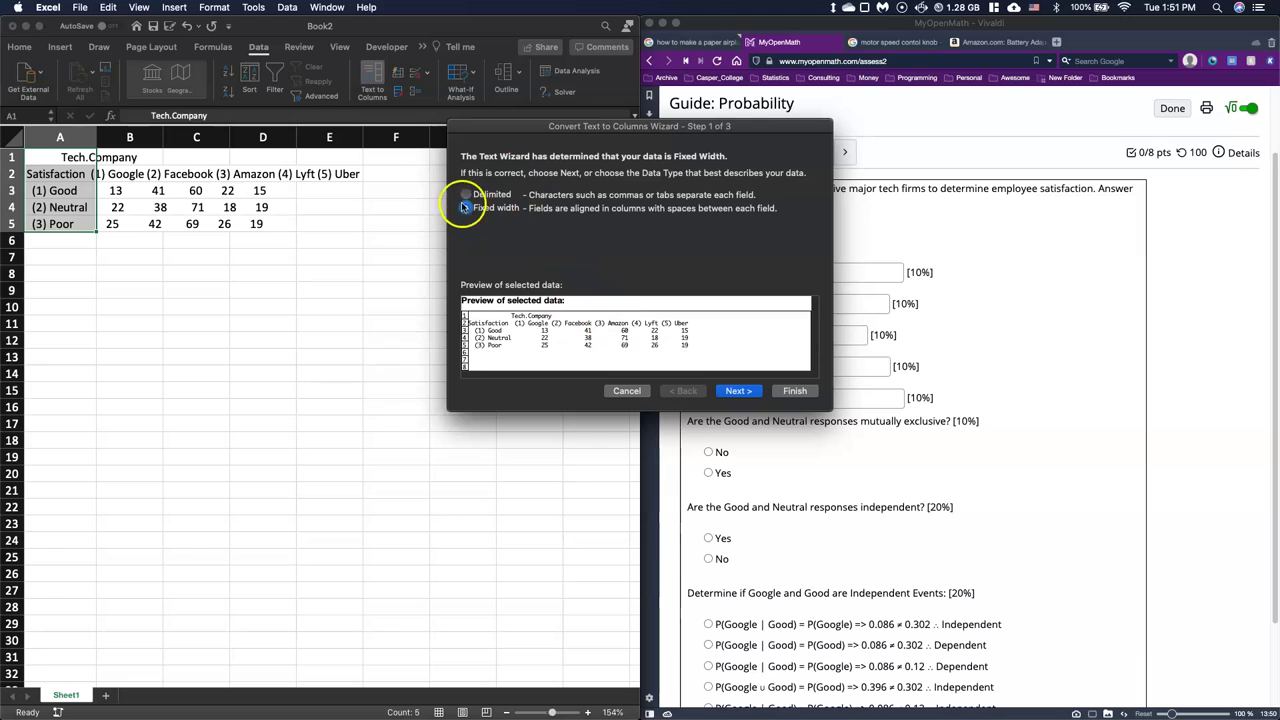
Step: Adjust fixed-width breaks to separate Satisfaction, Google, Facebook, Amazon, Lyft and Uber
{"action": "left_click", "coordinate": [738, 391]}
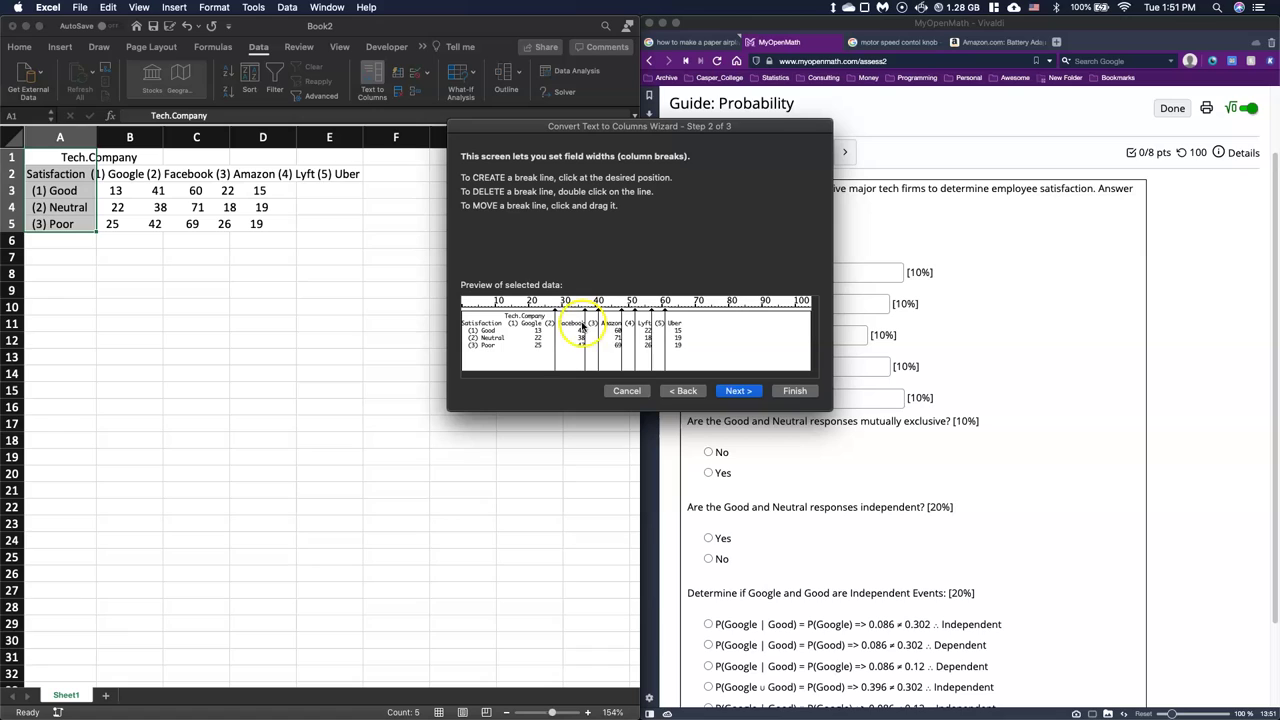
{"action": "left_click", "coordinate": [555, 312]}
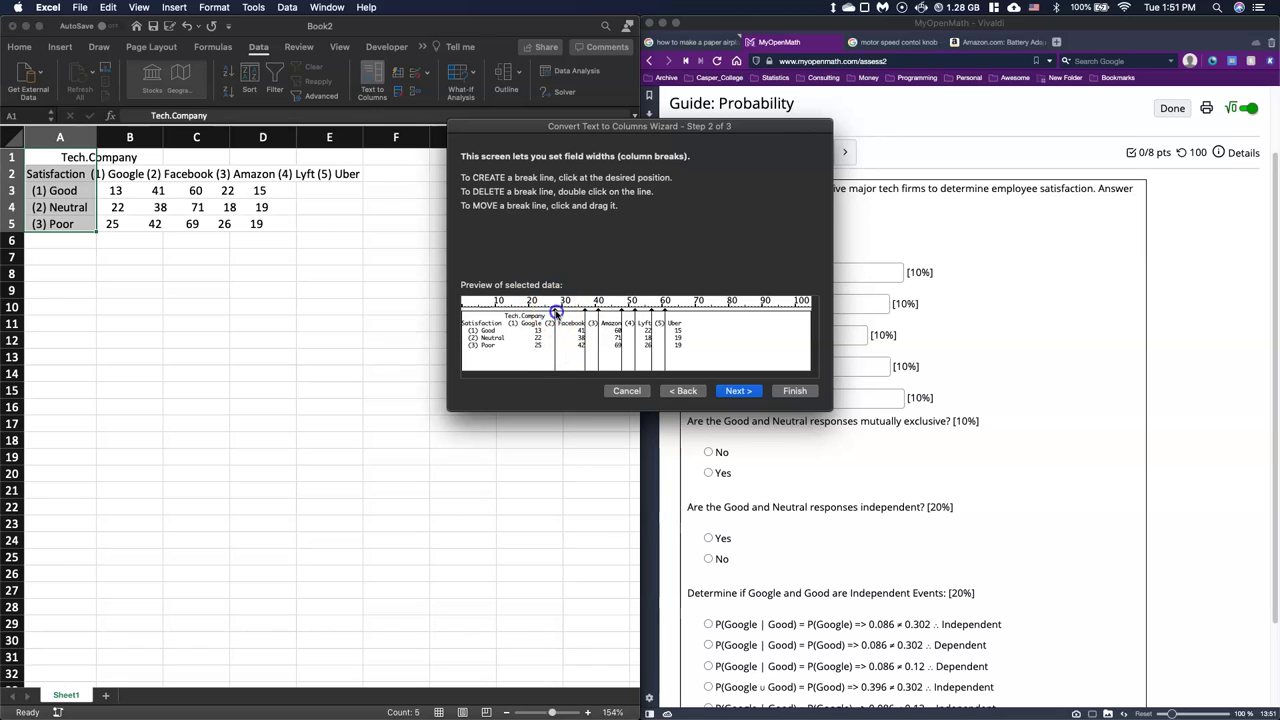
{"action": "left_click_drag", "start_coordinate": [549, 312], "coordinate": [546, 313]}
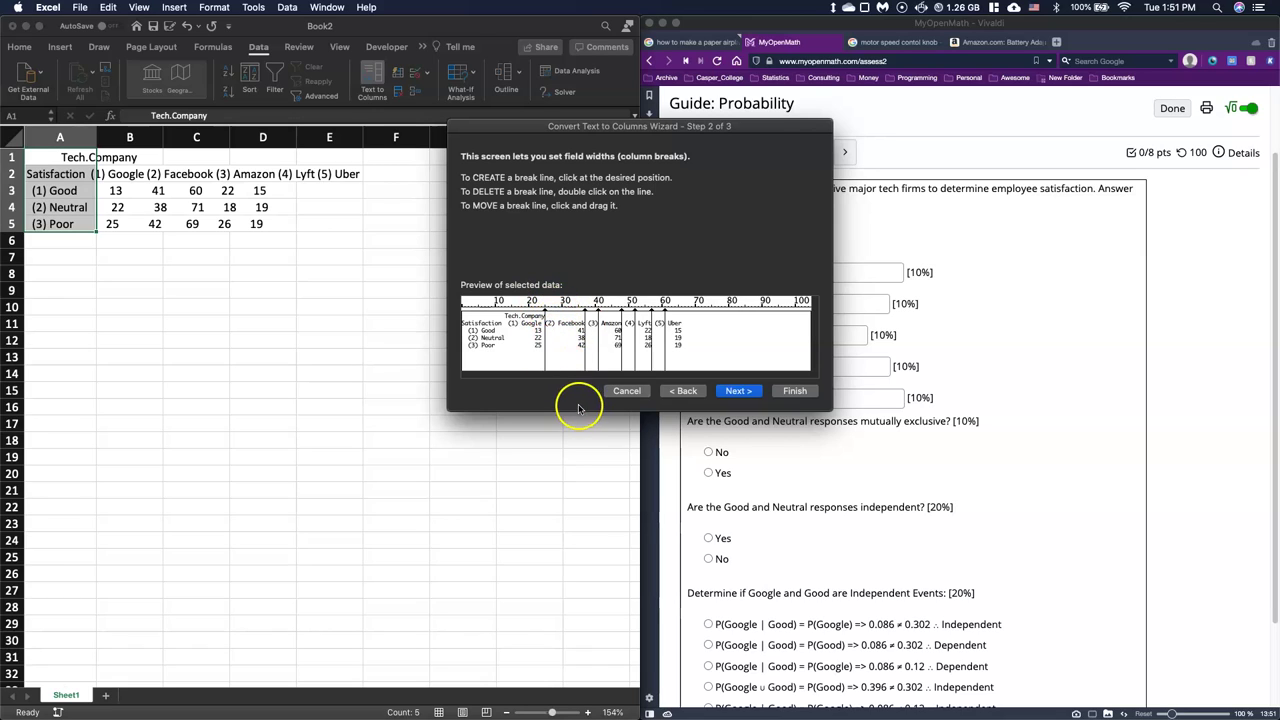
{"action": "left_click", "coordinate": [564, 314]}
{"action": "left_click_drag", "start_coordinate": [503, 311], "coordinate": [501, 312]}
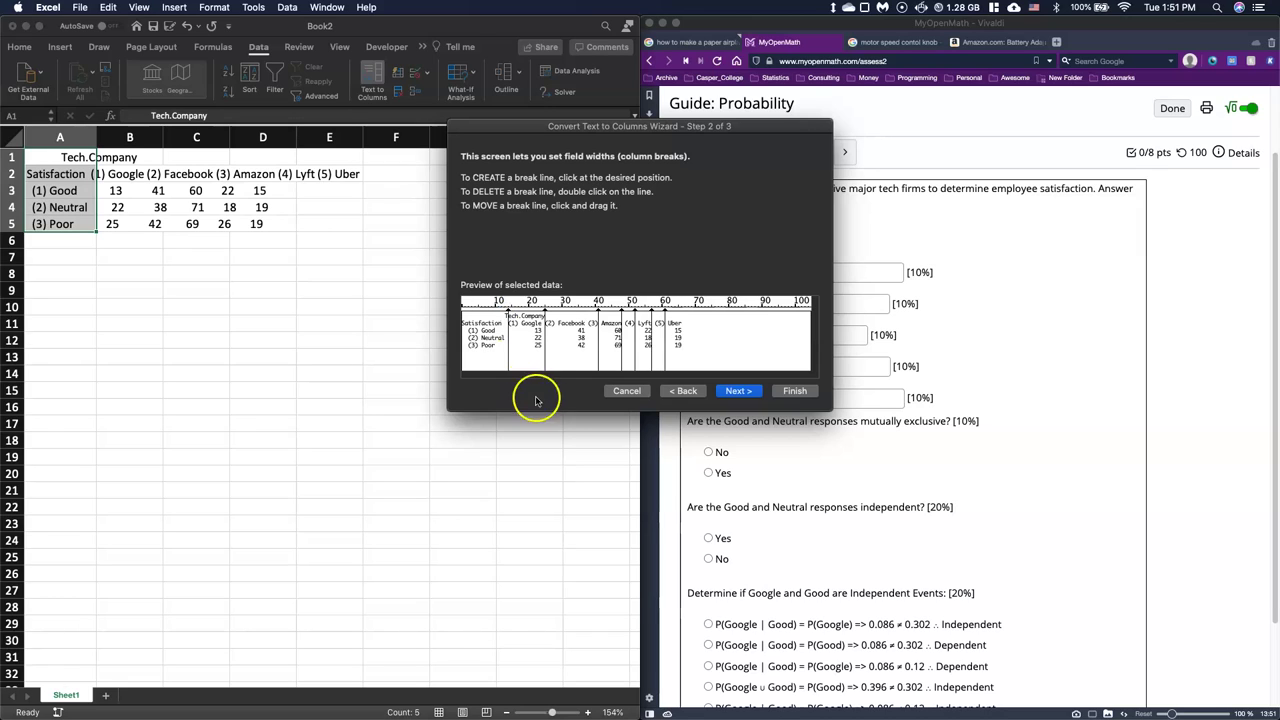
{"action": "left_click_drag", "start_coordinate": [501, 311], "coordinate": [505, 311]}
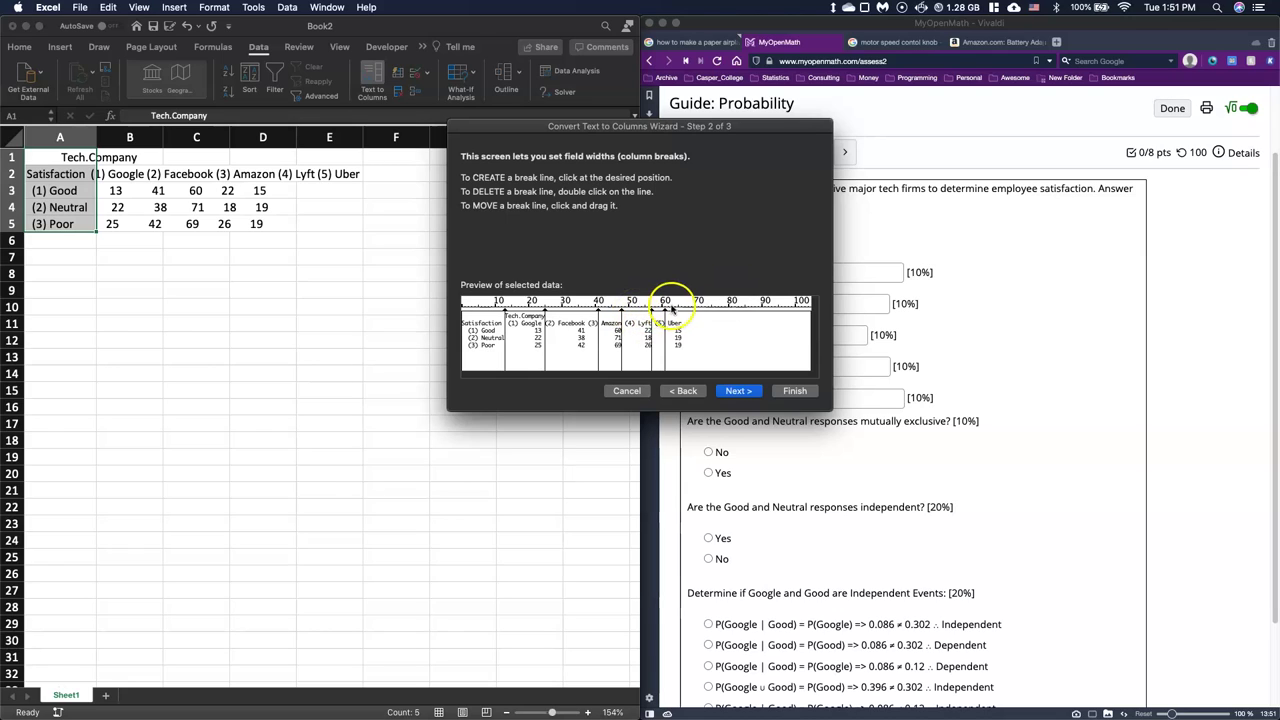
{"action": "left_click", "coordinate": [665, 312]}
{"action": "double_click", "coordinate": [665, 312]}
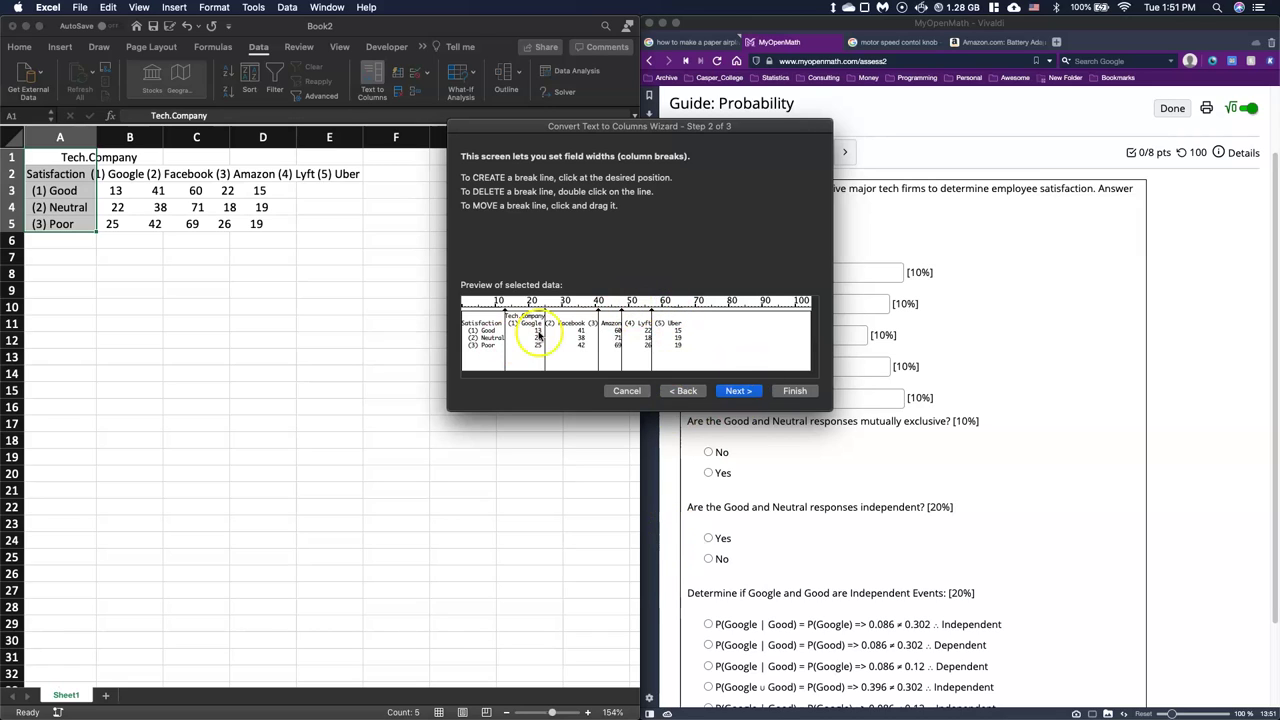
{"action": "left_click", "coordinate": [569, 311]}
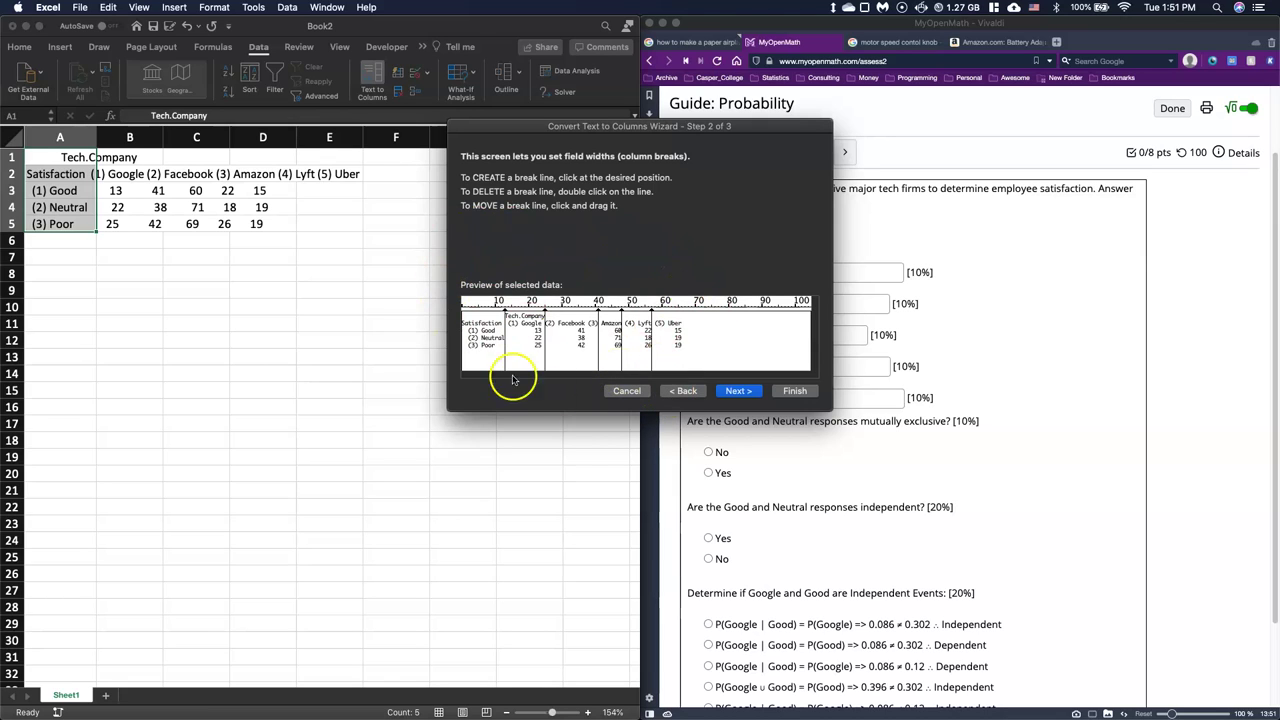
Step: Switch the wizard to Delimited and try the Space delimiter, then untick it
{"action": "left_click", "coordinate": [693, 392]}
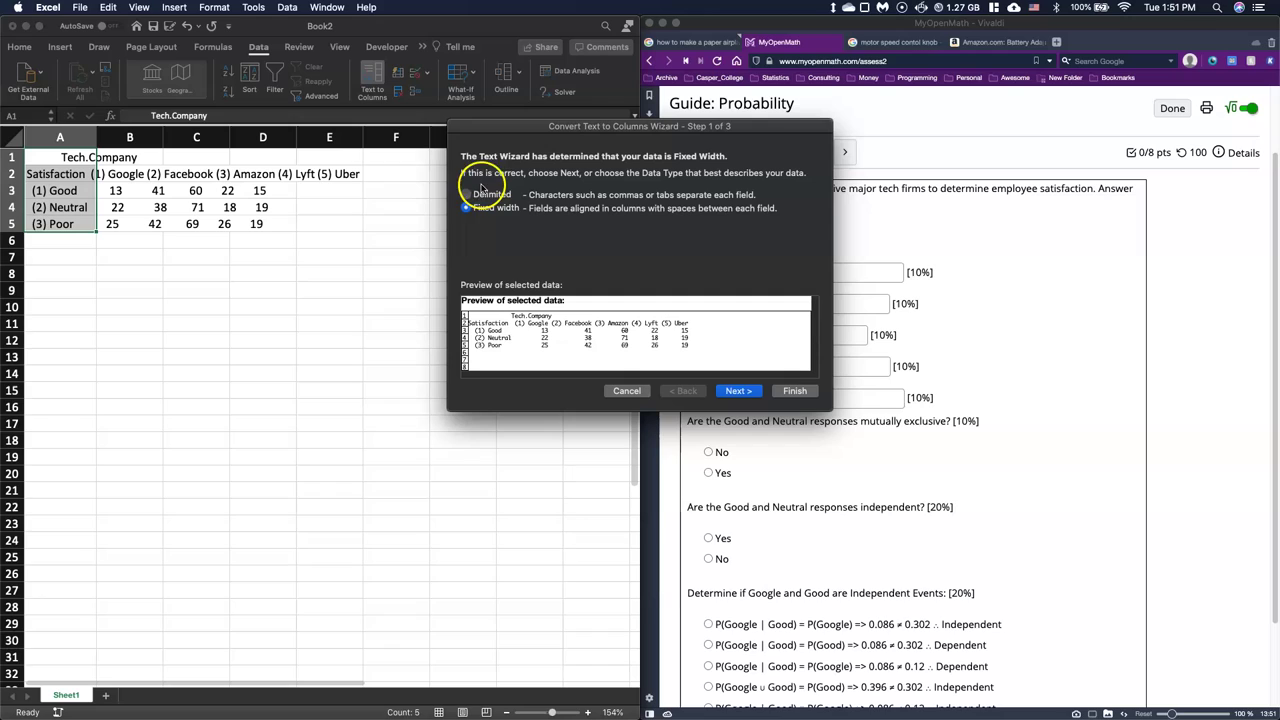
{"action": "left_click", "coordinate": [467, 194]}
{"action": "left_click", "coordinate": [738, 391]}
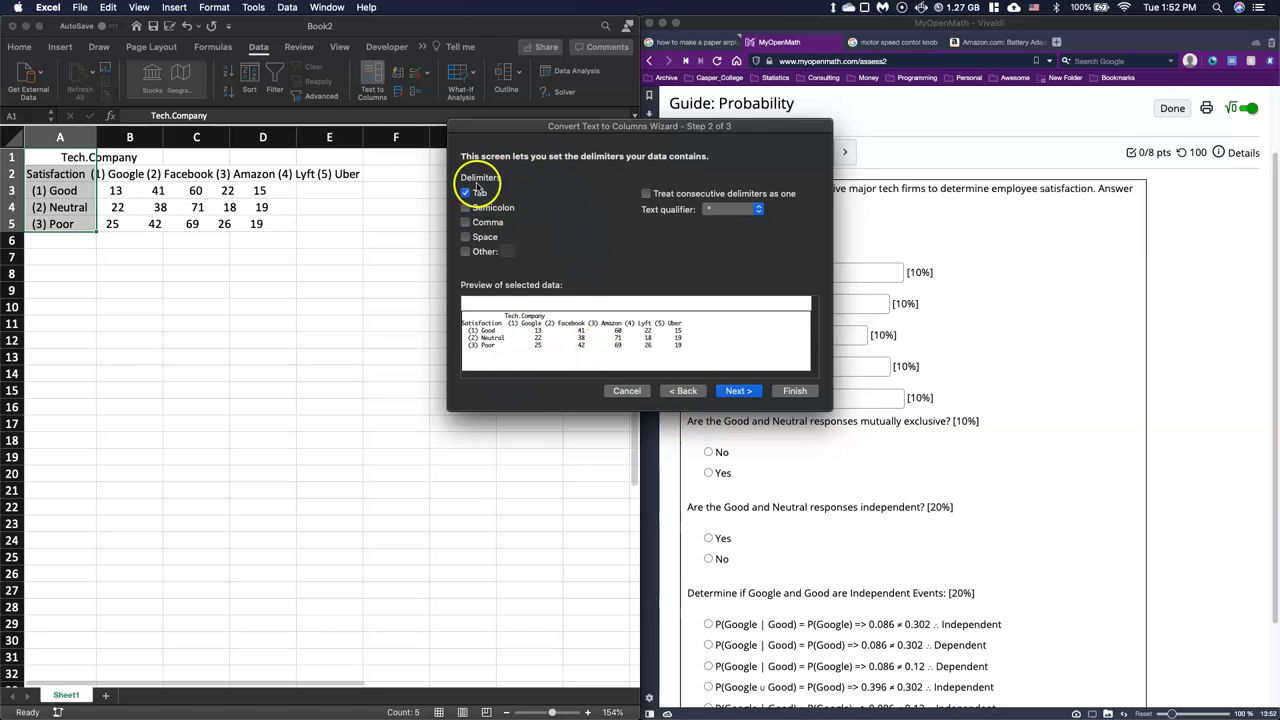
{"action": "left_click", "coordinate": [466, 195]}
{"action": "left_click", "coordinate": [467, 208]}
{"action": "left_click", "coordinate": [466, 237]}
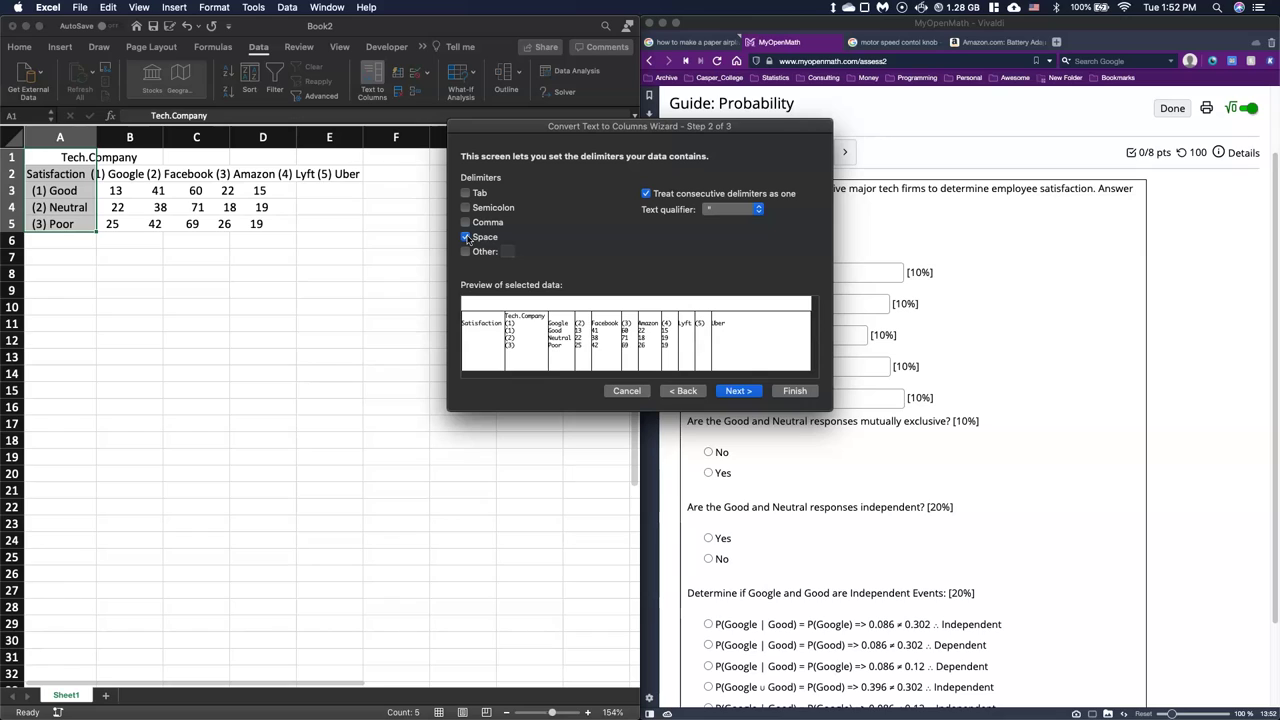
{"action": "left_click", "coordinate": [466, 237]}
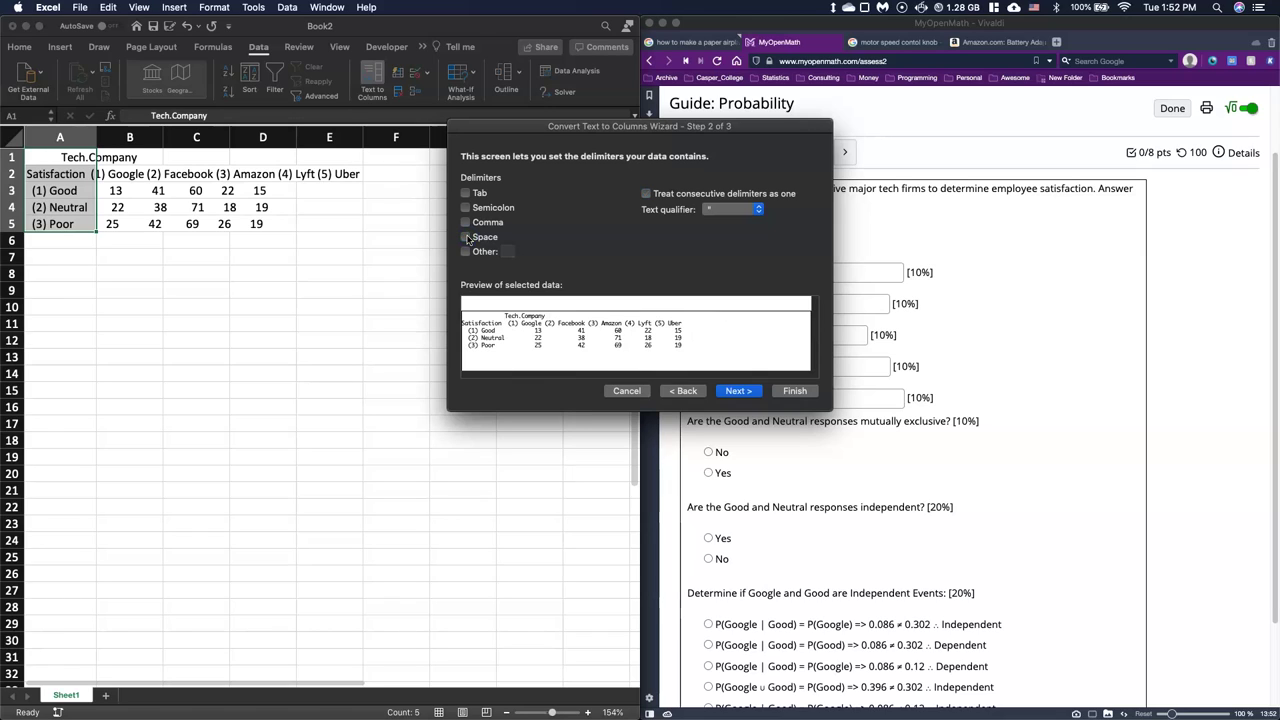
Step: Return to Fixed width, rebuild breaks between Satisfaction and each company, and reach step 3
{"action": "left_click", "coordinate": [683, 391]}
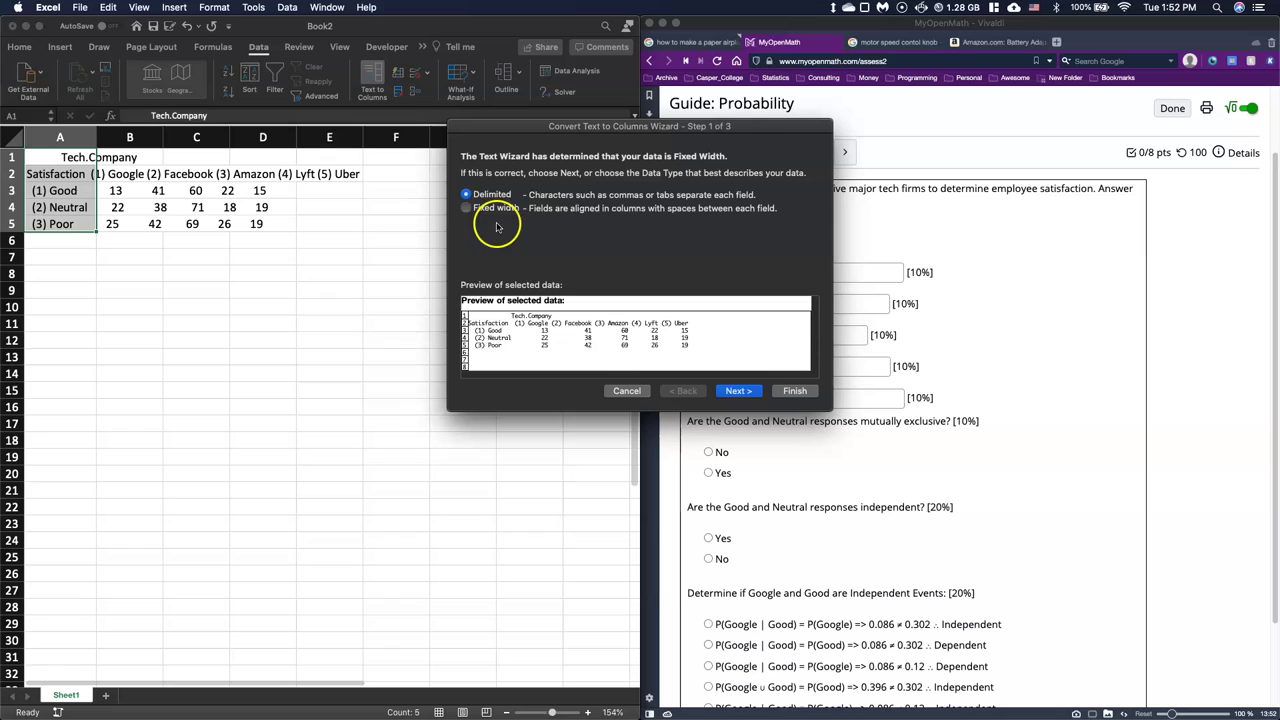
{"action": "left_click", "coordinate": [466, 209]}
{"action": "left_click", "coordinate": [737, 390]}
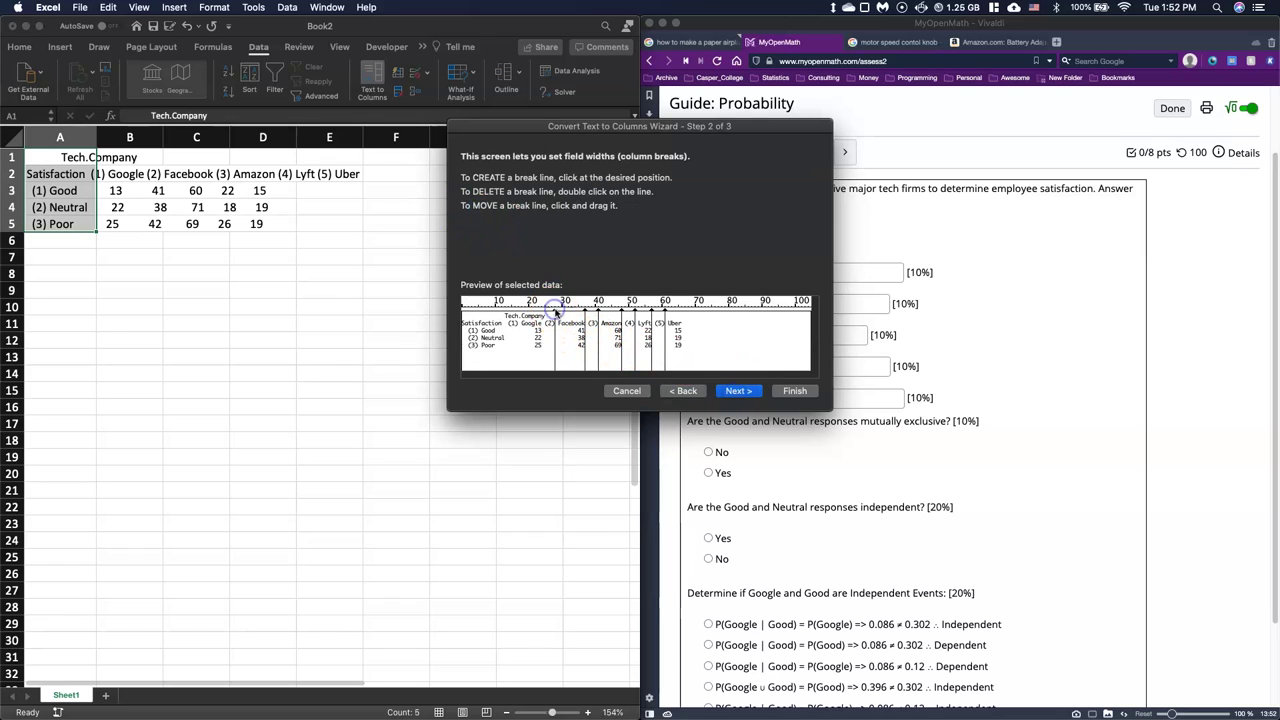
{"action": "left_click_drag", "start_coordinate": [555, 312], "coordinate": [545, 312]}
{"action": "double_click", "coordinate": [585, 312]}
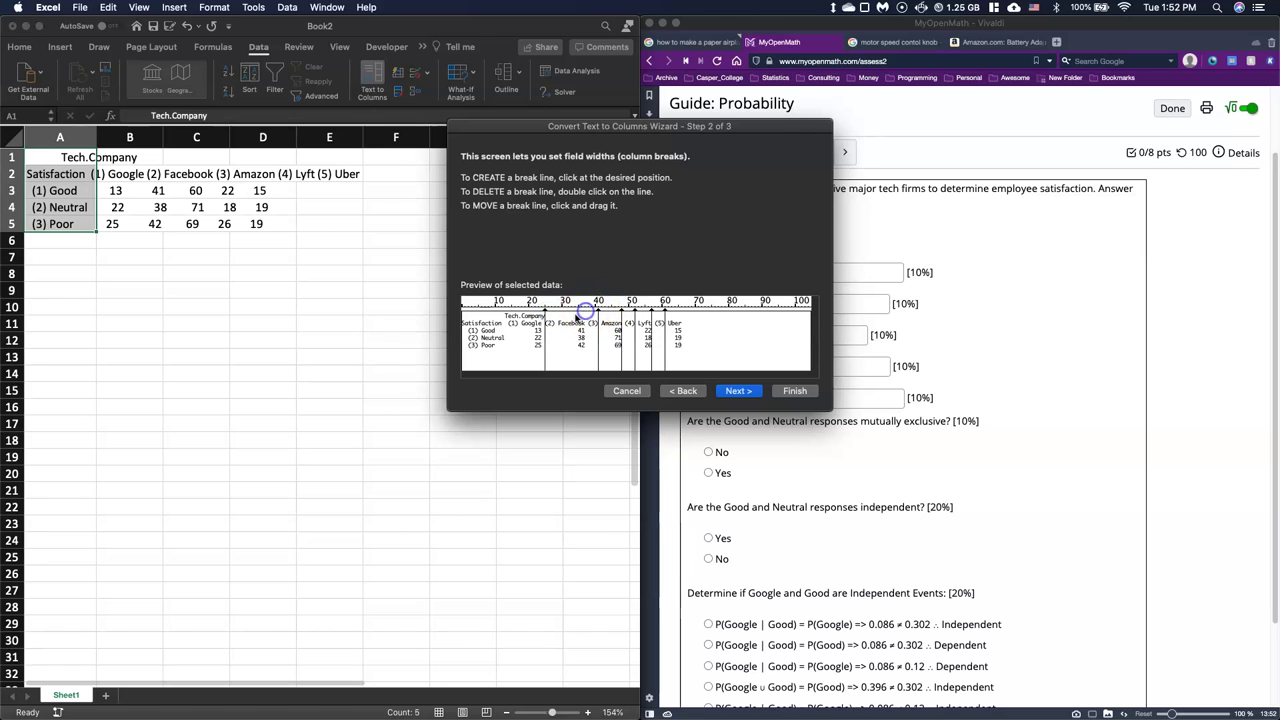
{"action": "left_click", "coordinate": [507, 312]}
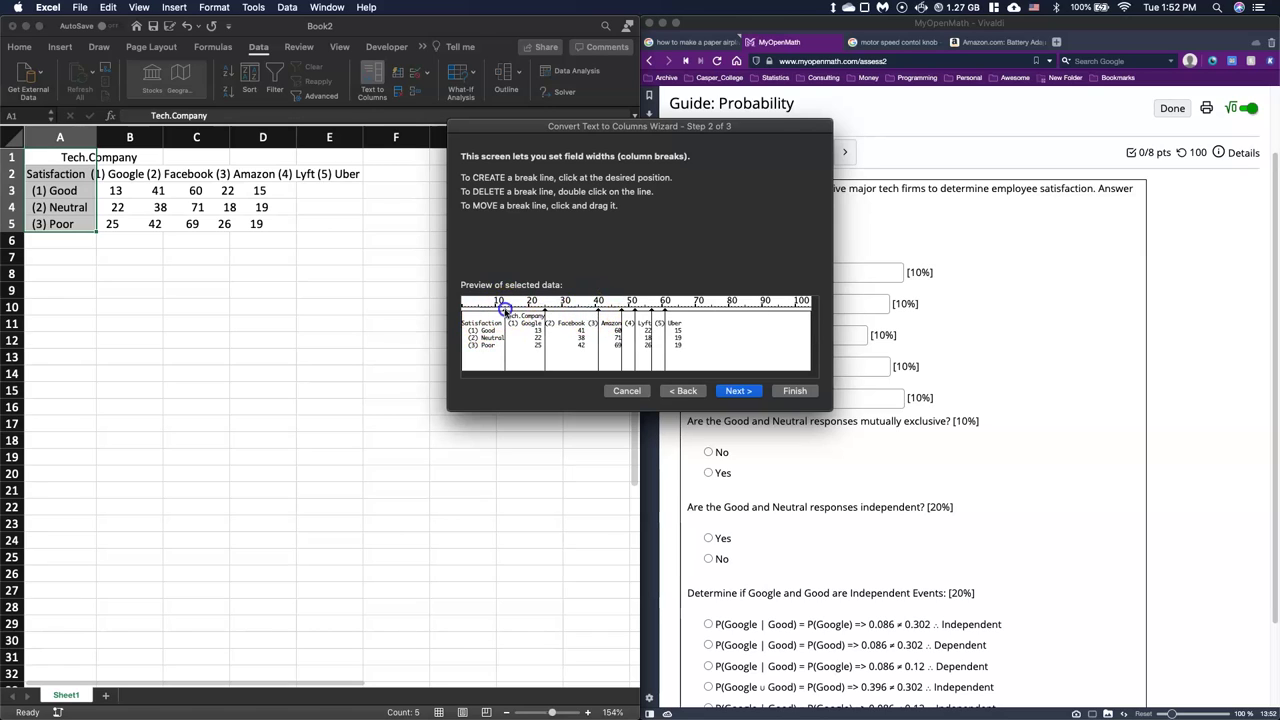
{"action": "left_click", "coordinate": [588, 312]}
{"action": "double_click", "coordinate": [597, 312]}
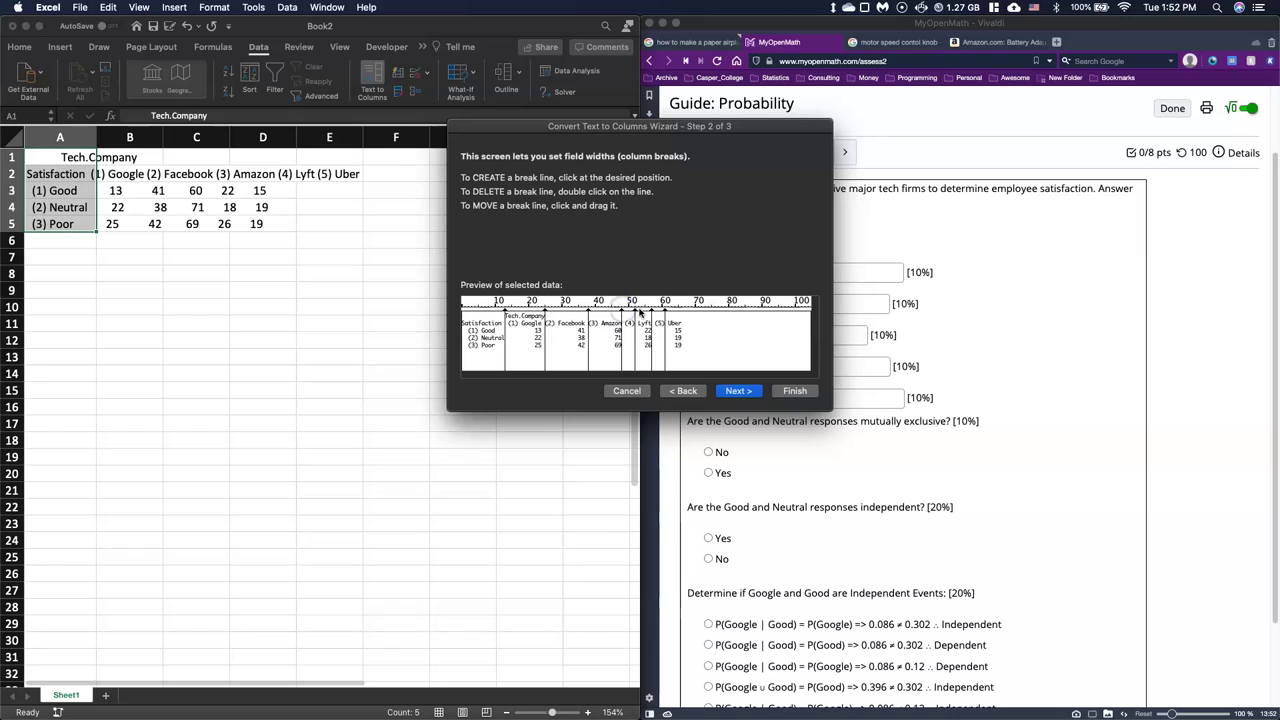
{"action": "double_click", "coordinate": [635, 310]}
{"action": "double_click", "coordinate": [665, 310]}
{"action": "left_click", "coordinate": [738, 391]}
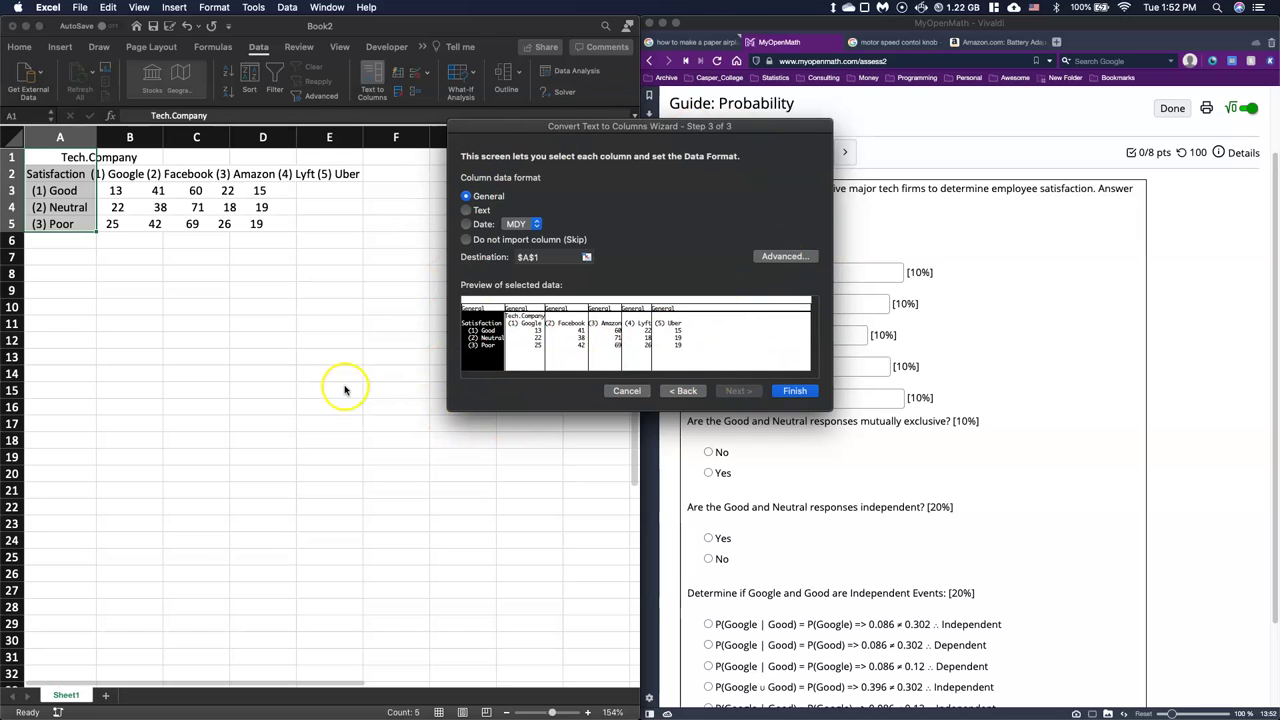
{"action": "left_click", "coordinate": [794, 390]}
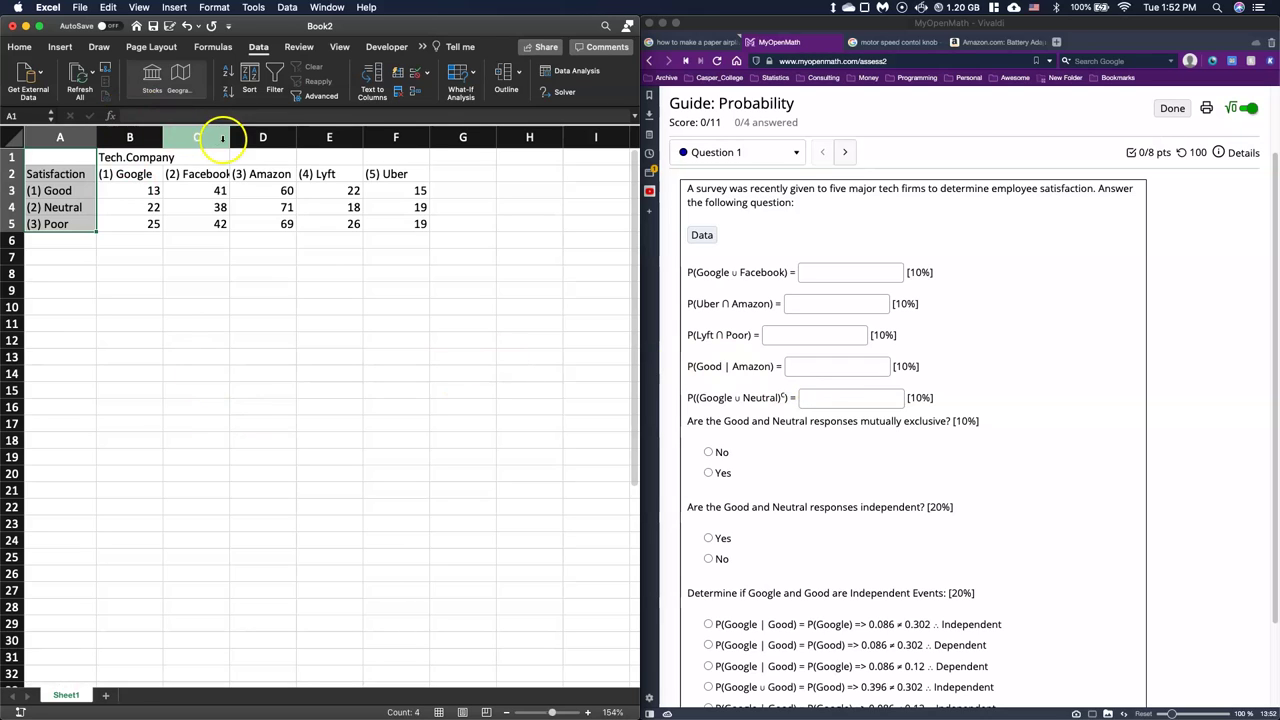
{"action": "left_click_drag", "start_coordinate": [230, 138], "coordinate": [236, 138]}
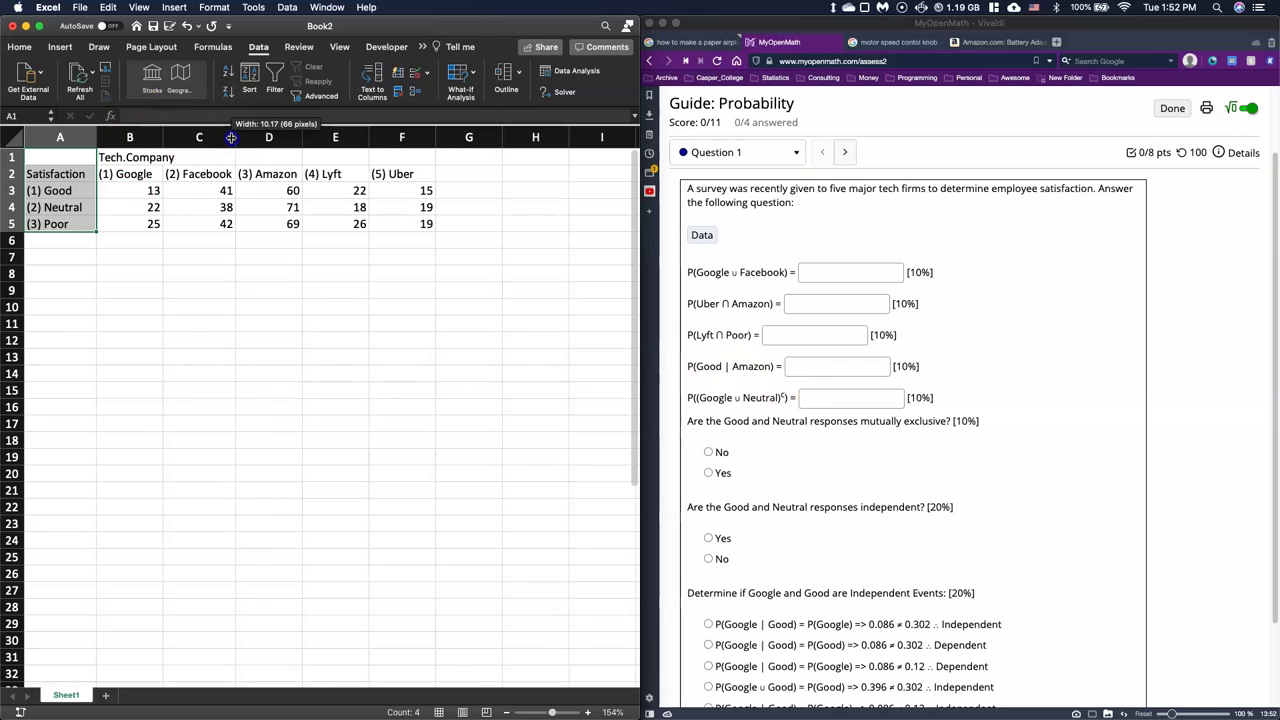
{"action": "left_click", "coordinate": [198, 203]}
{"action": "left_click", "coordinate": [200, 224]}
{"action": "left_click", "coordinate": [135, 224]}
{"action": "left_click", "coordinate": [135, 190]}
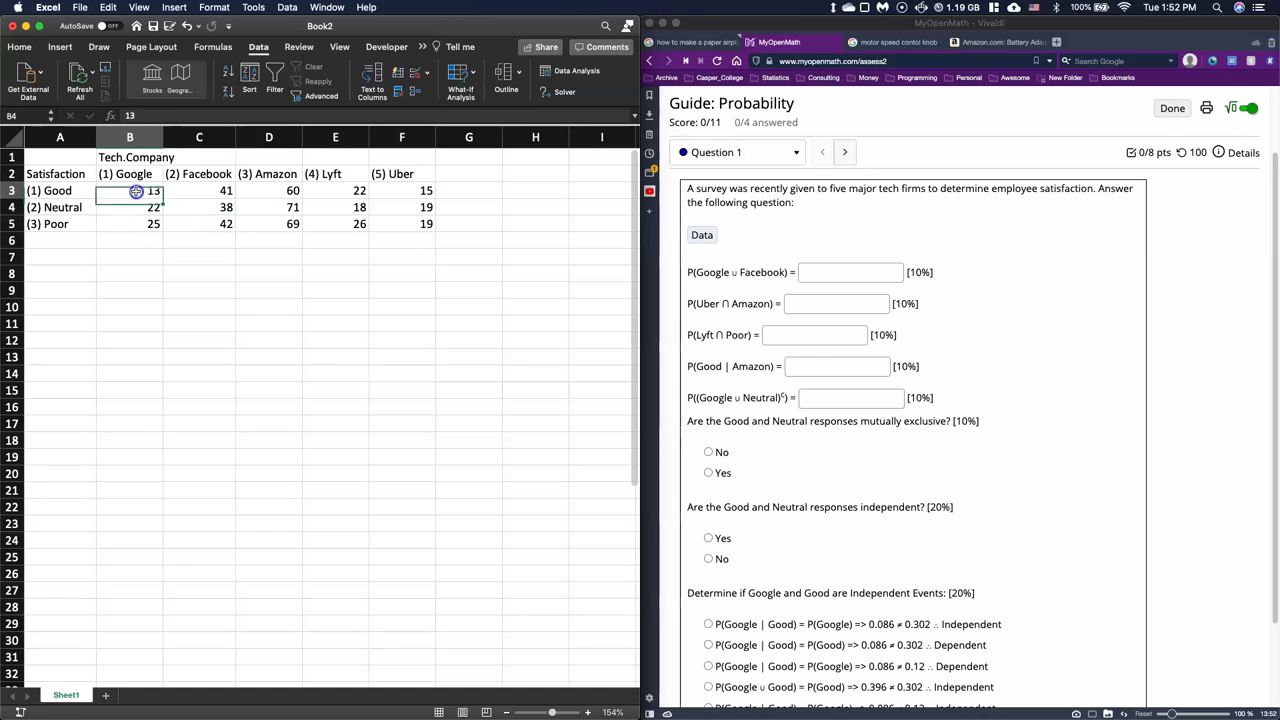
{"action": "left_click", "coordinate": [189, 187]}
{"action": "left_click", "coordinate": [183, 206]}
{"action": "left_click", "coordinate": [205, 224]}
{"action": "left_click", "coordinate": [263, 207]}
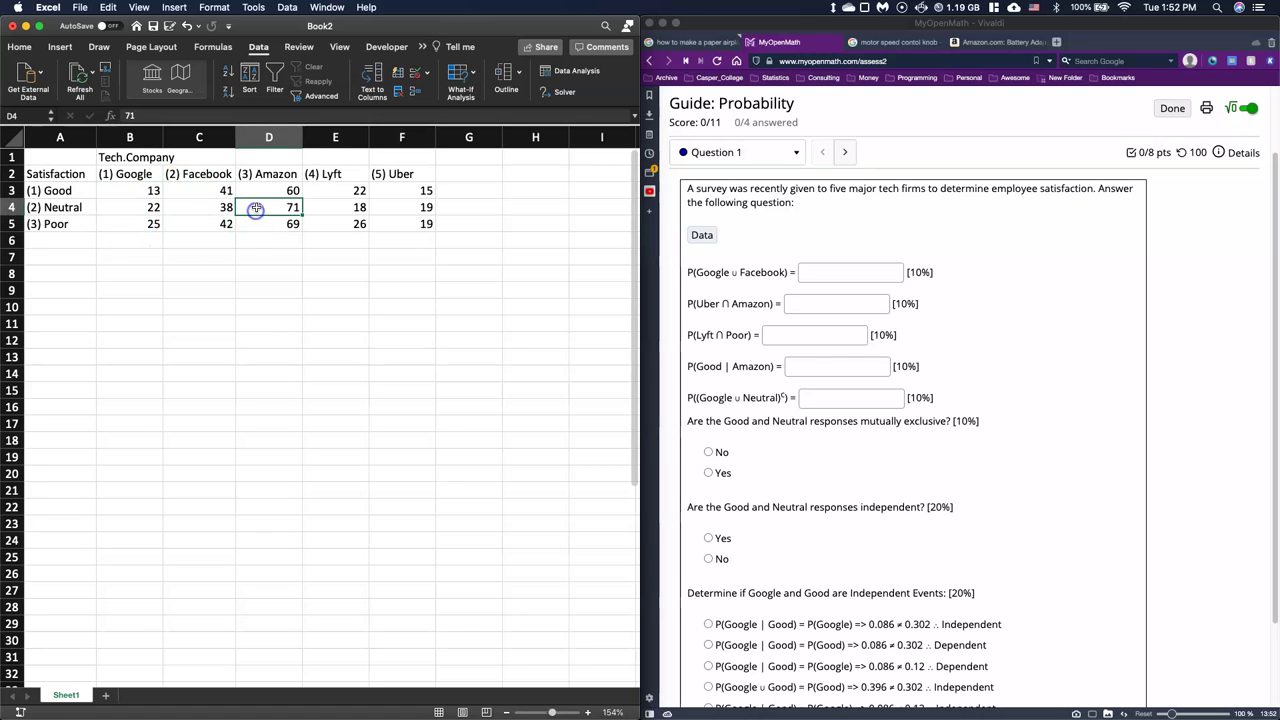
{"action": "left_click", "coordinate": [260, 194]}
{"action": "left_click", "coordinate": [210, 330]}
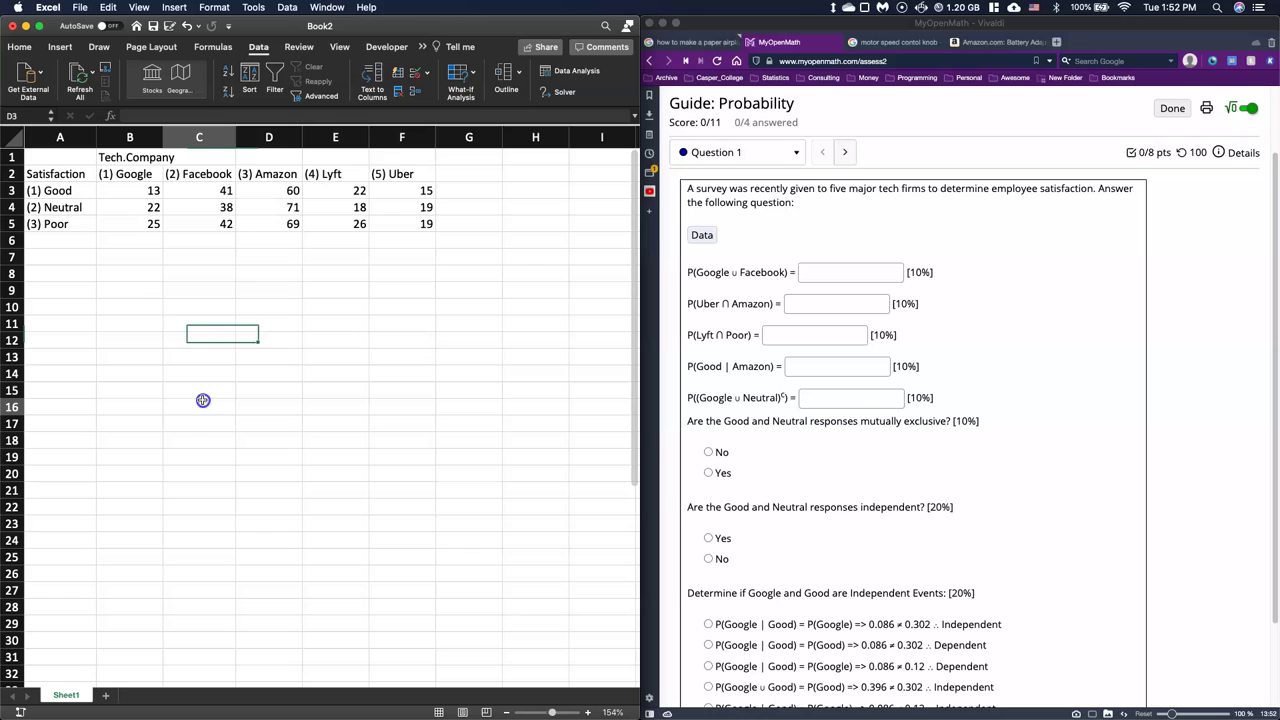
{"action": "left_click", "coordinate": [200, 402]}
{"action": "left_click", "coordinate": [76, 311]}
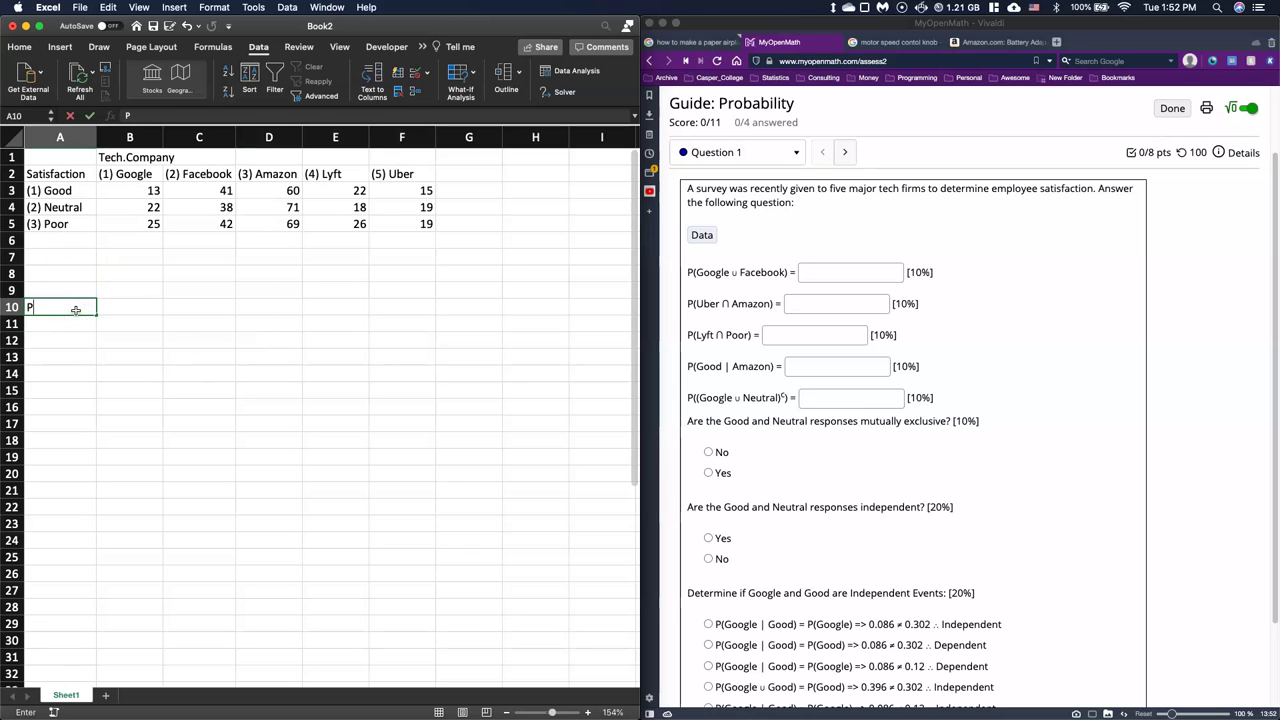
Step: Label A10 'Proportion of Good Responsed in Google' and enter =B3/sum(B3:B5) in B11
{"action": "type", "text": "Proportion o"}
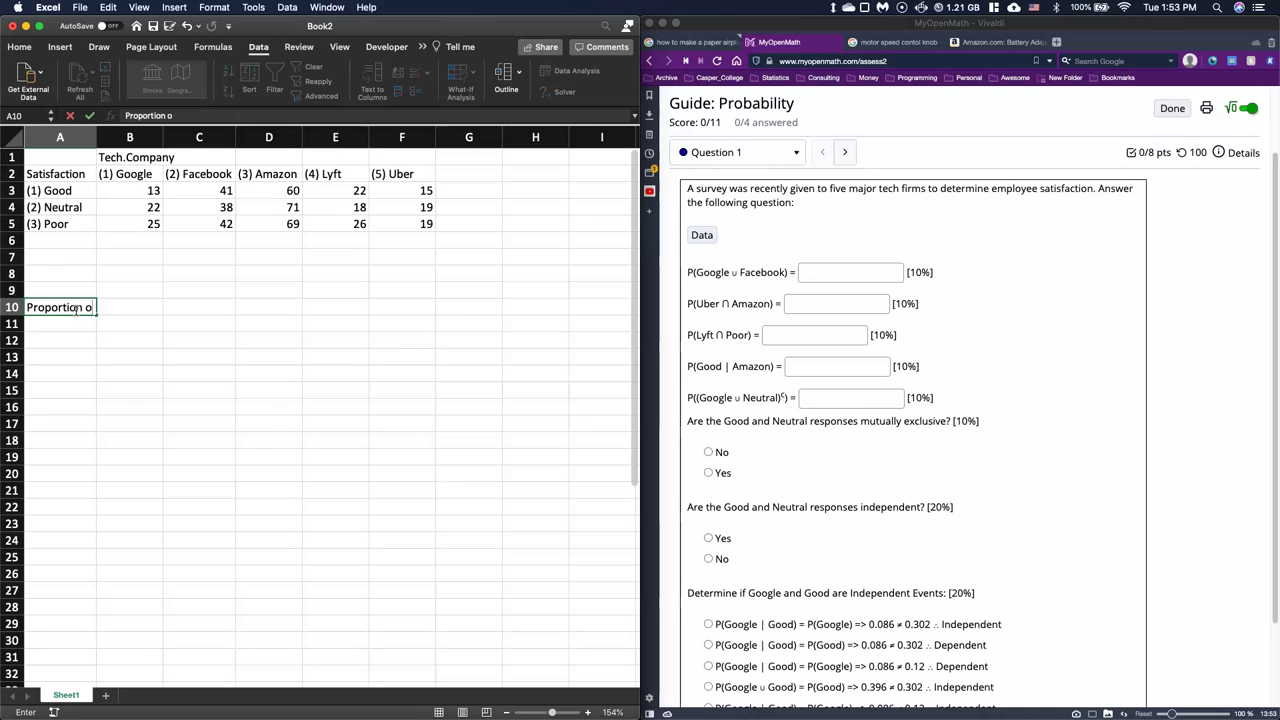
{"action": "type", "text": "f Goo"}
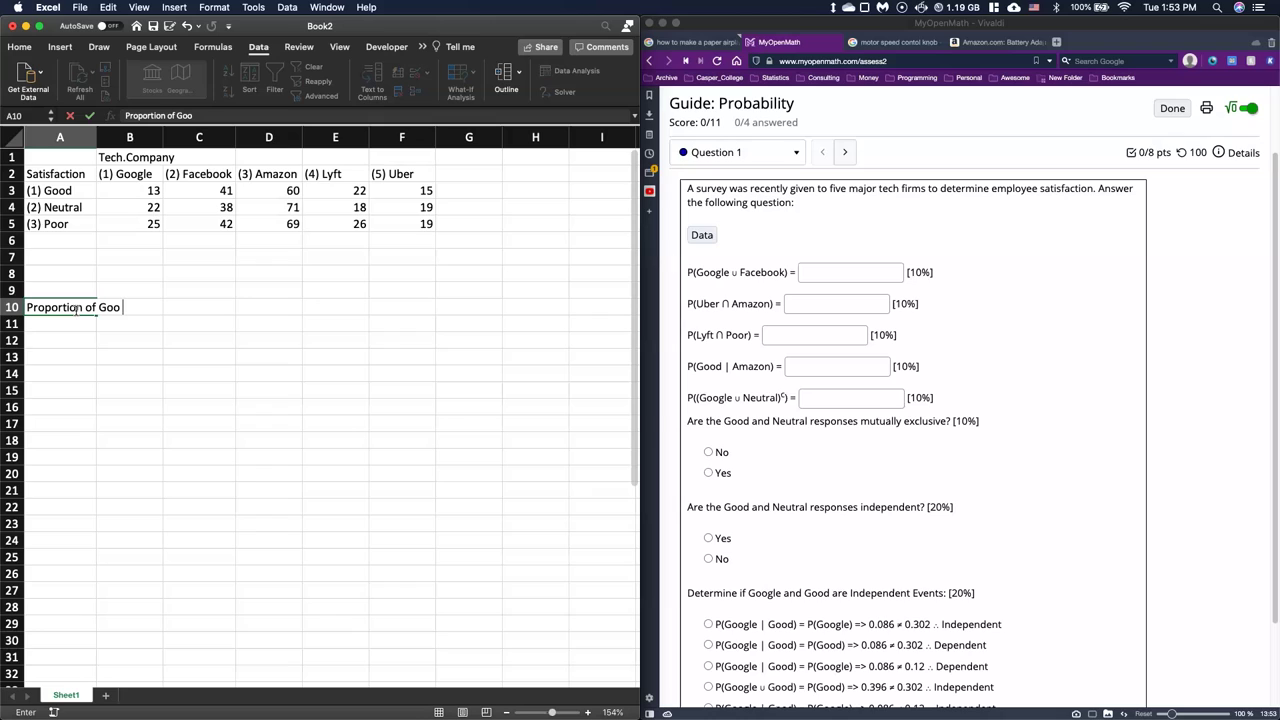
{"action": "type", "text": "d RE"}
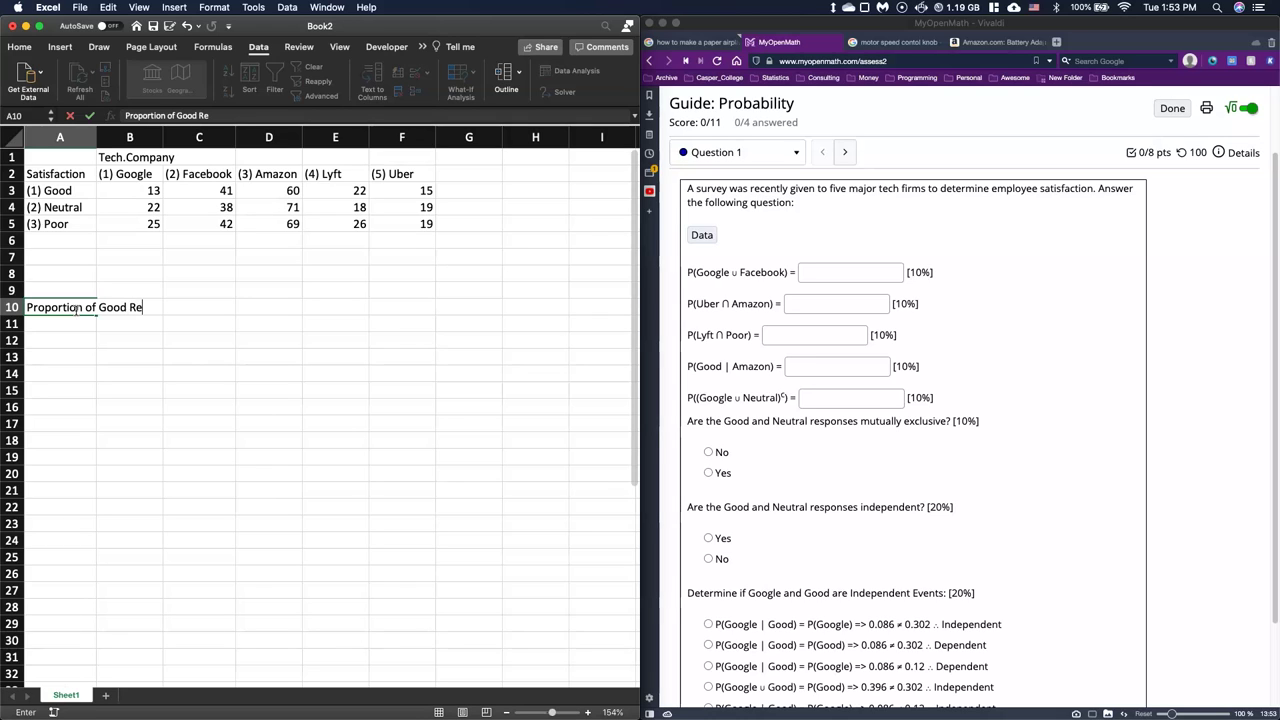
{"action": "type", "text": "sponsed in Google"}
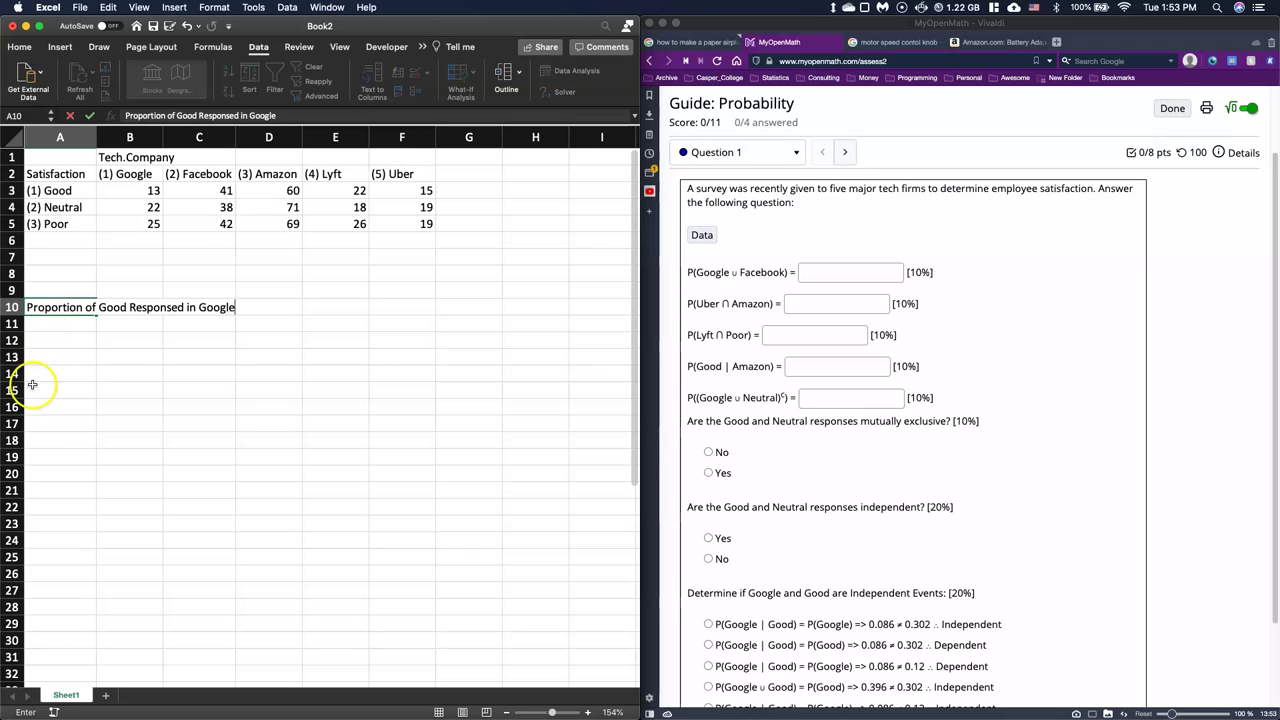
{"action": "left_click_drag", "start_coordinate": [130, 192], "coordinate": [128, 216]}
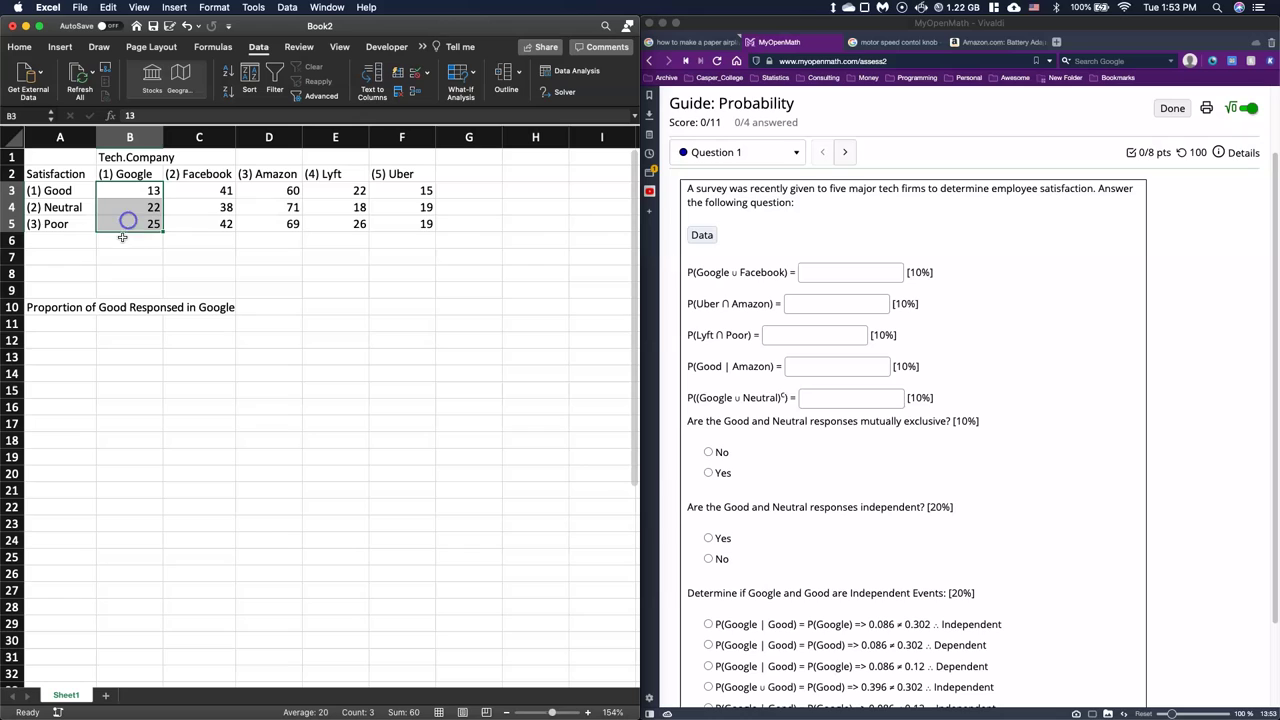
{"action": "left_click", "coordinate": [113, 323]}
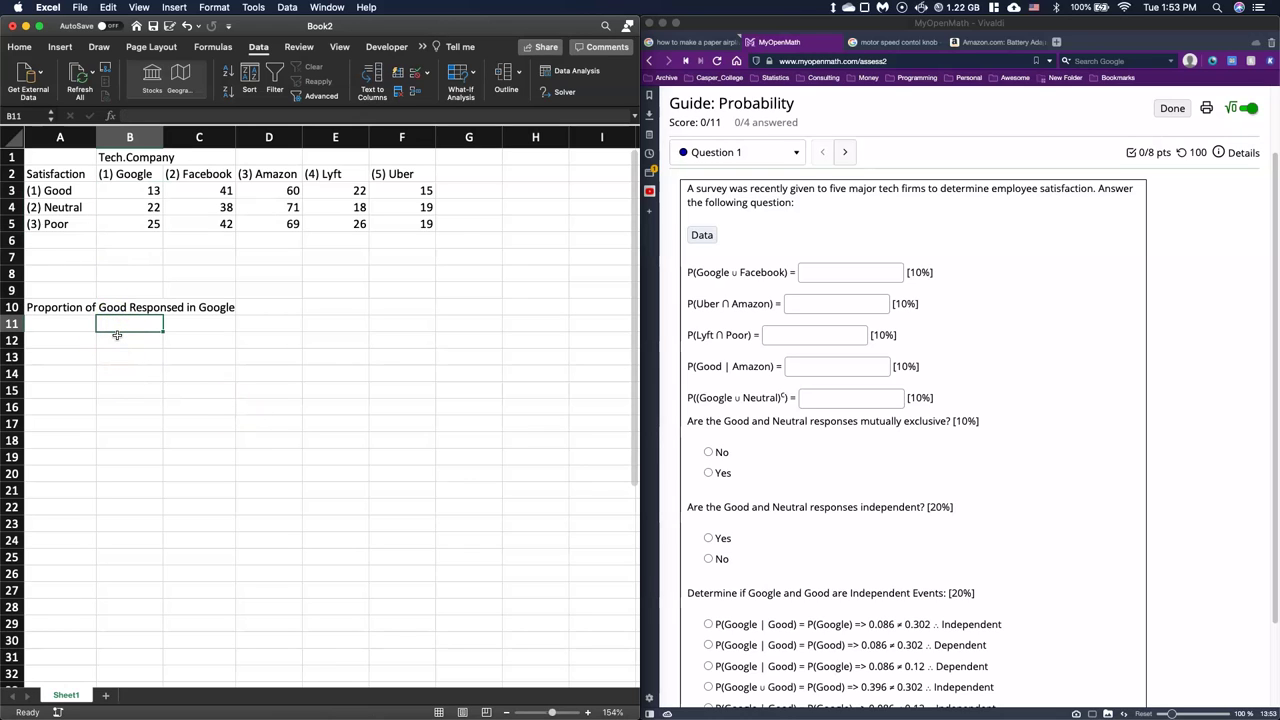
{"action": "type", "text": "="}
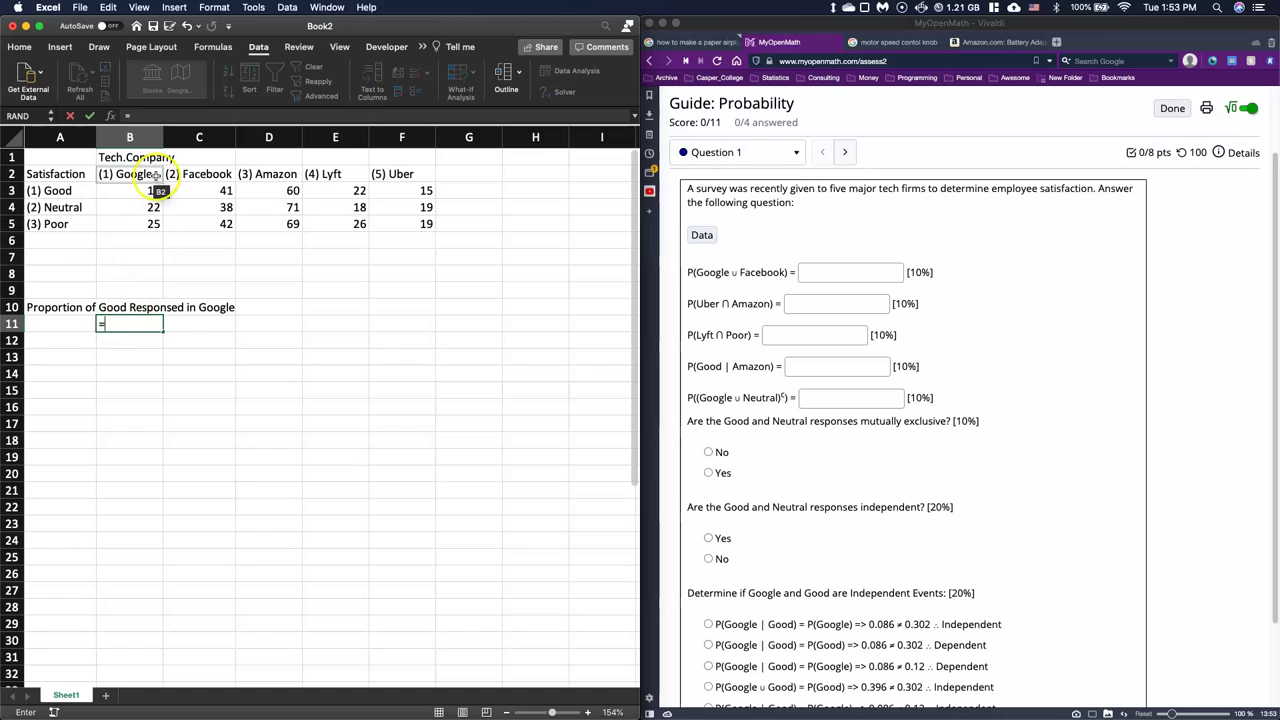
{"action": "left_click", "coordinate": [133, 190]}
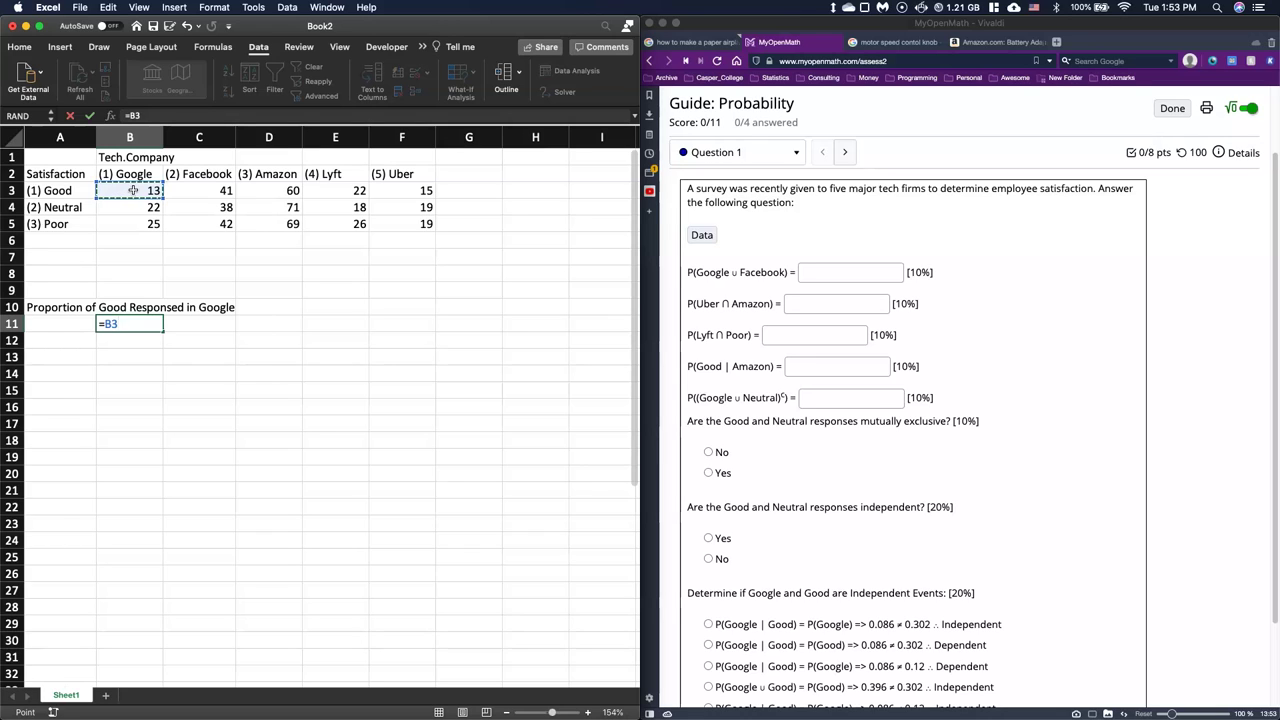
{"action": "type", "text": "?"}
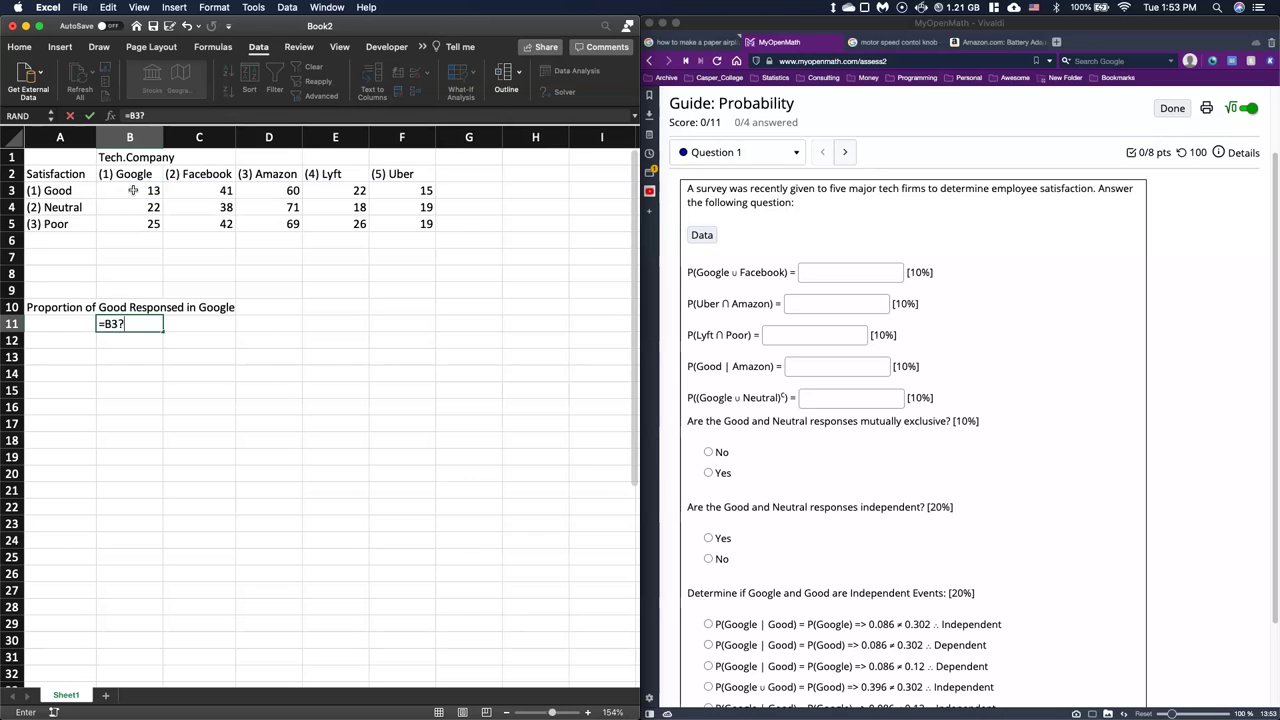
{"action": "key", "text": "BackSpace"}
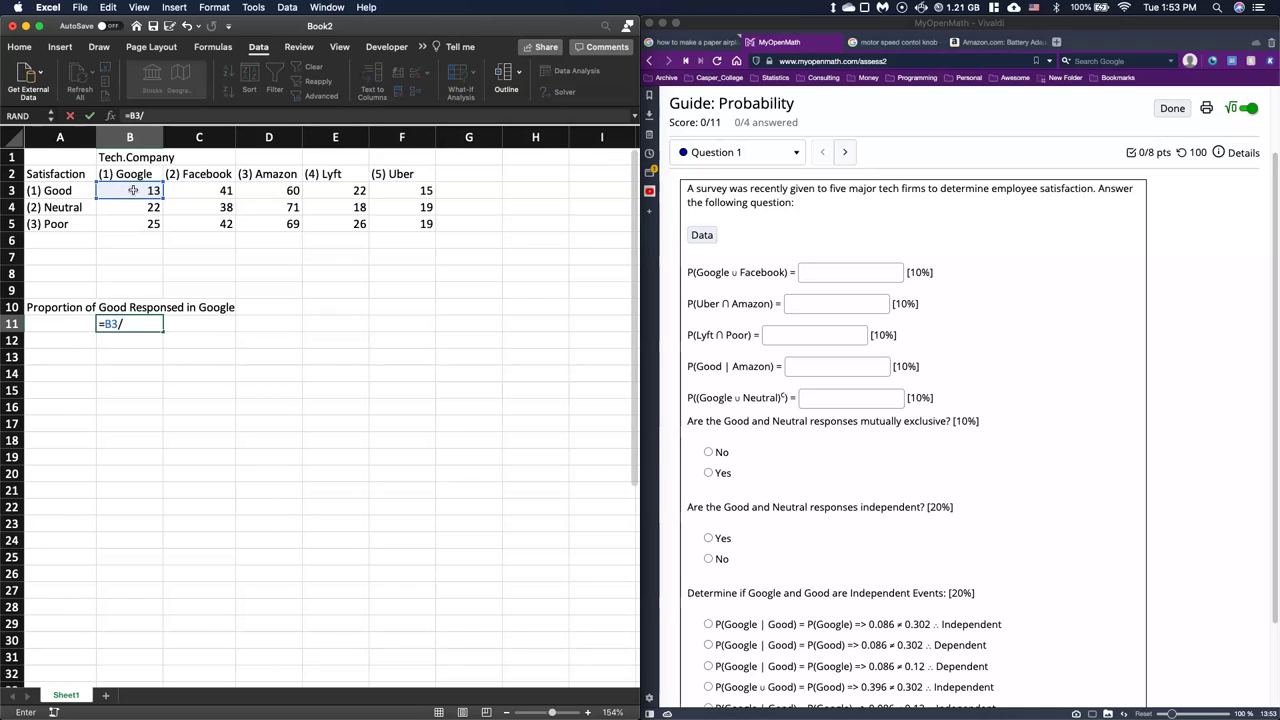
{"action": "type", "text": "/sum("}
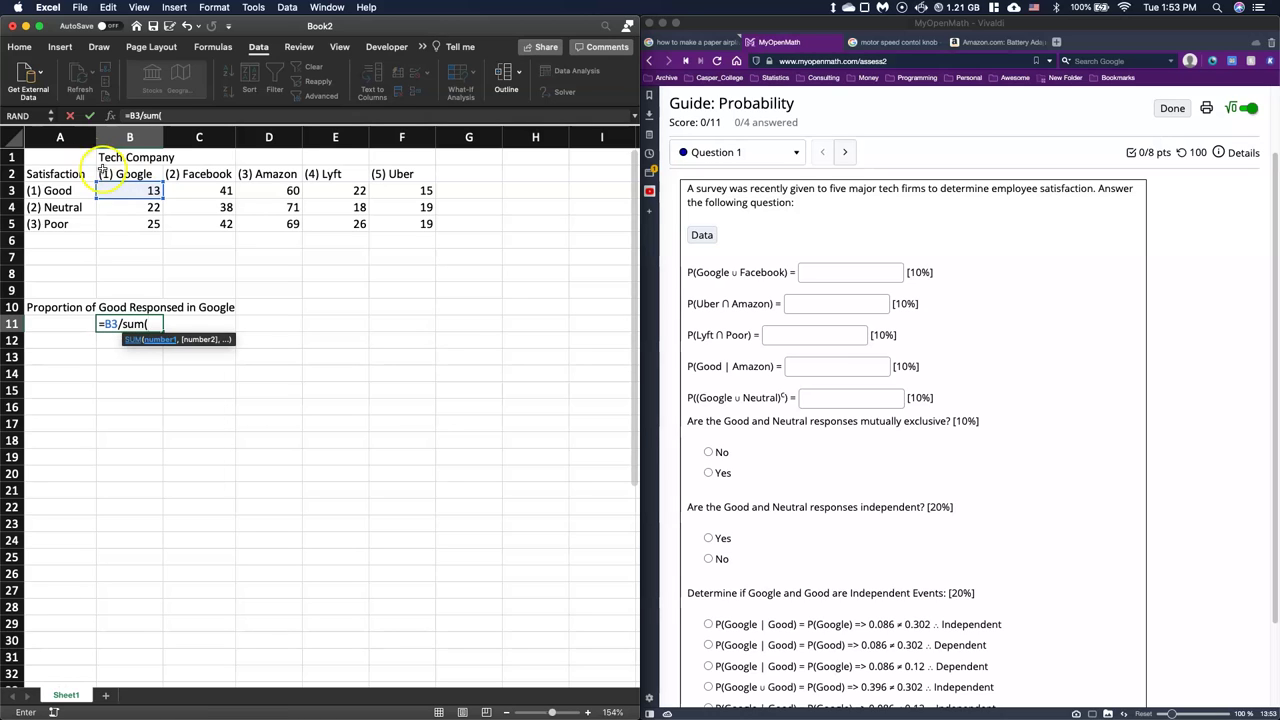
{"action": "left_click_drag", "start_coordinate": [125, 190], "coordinate": [123, 220]}
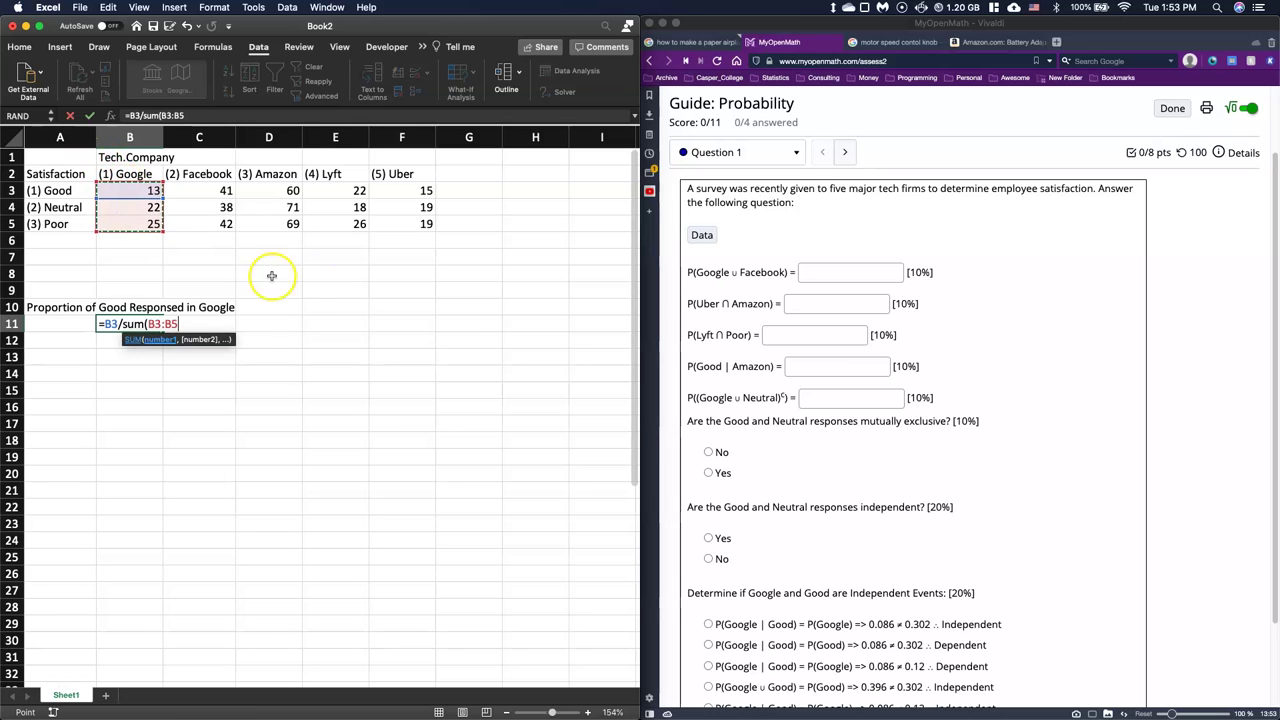
{"action": "type", "text": ")"}
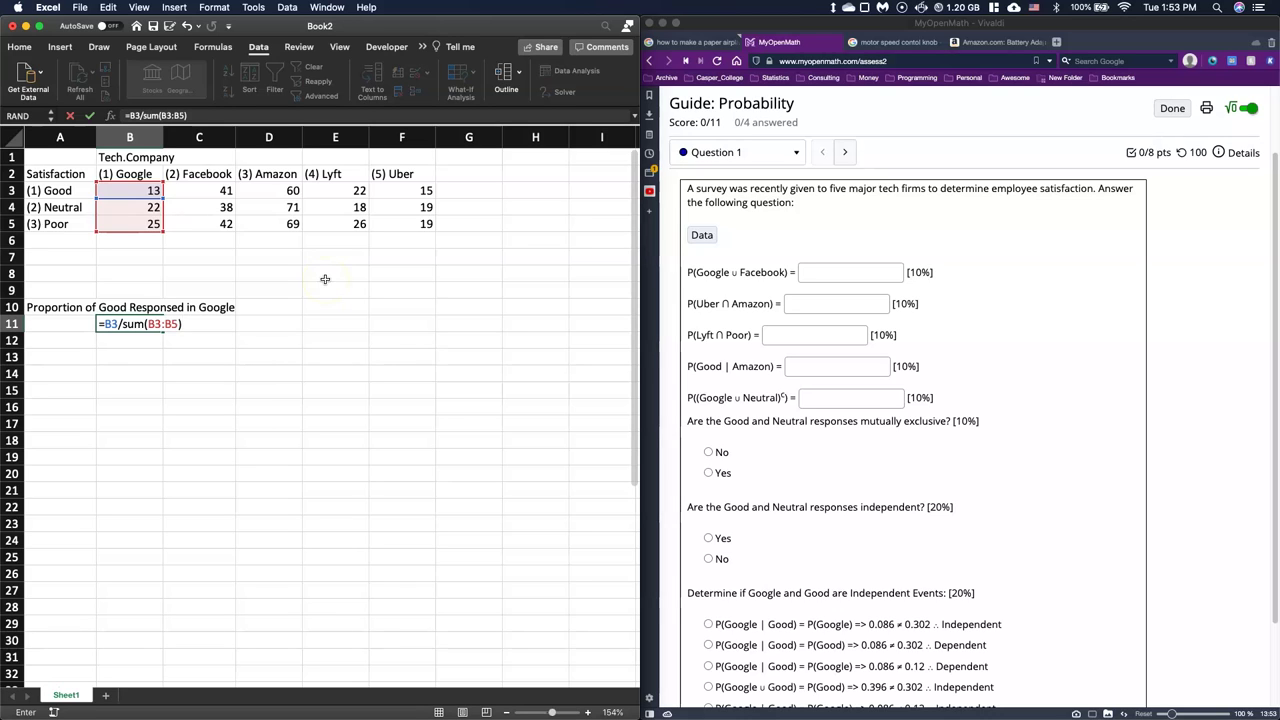
{"action": "key", "text": "Return"}
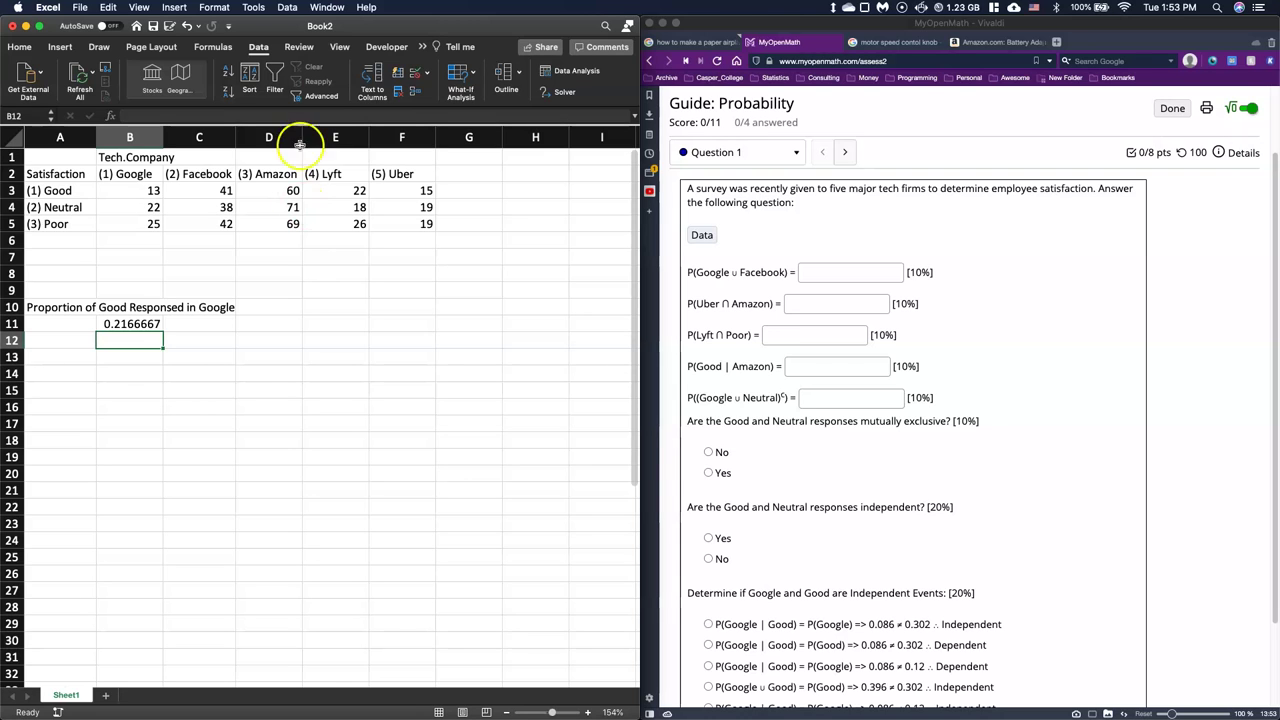
Step: Float the Book2 window over R Commander and RStudio, showing the p-value 0.7983 result alongside it
{"action": "left_click_drag", "start_coordinate": [257, 23], "coordinate": [676, 38]}
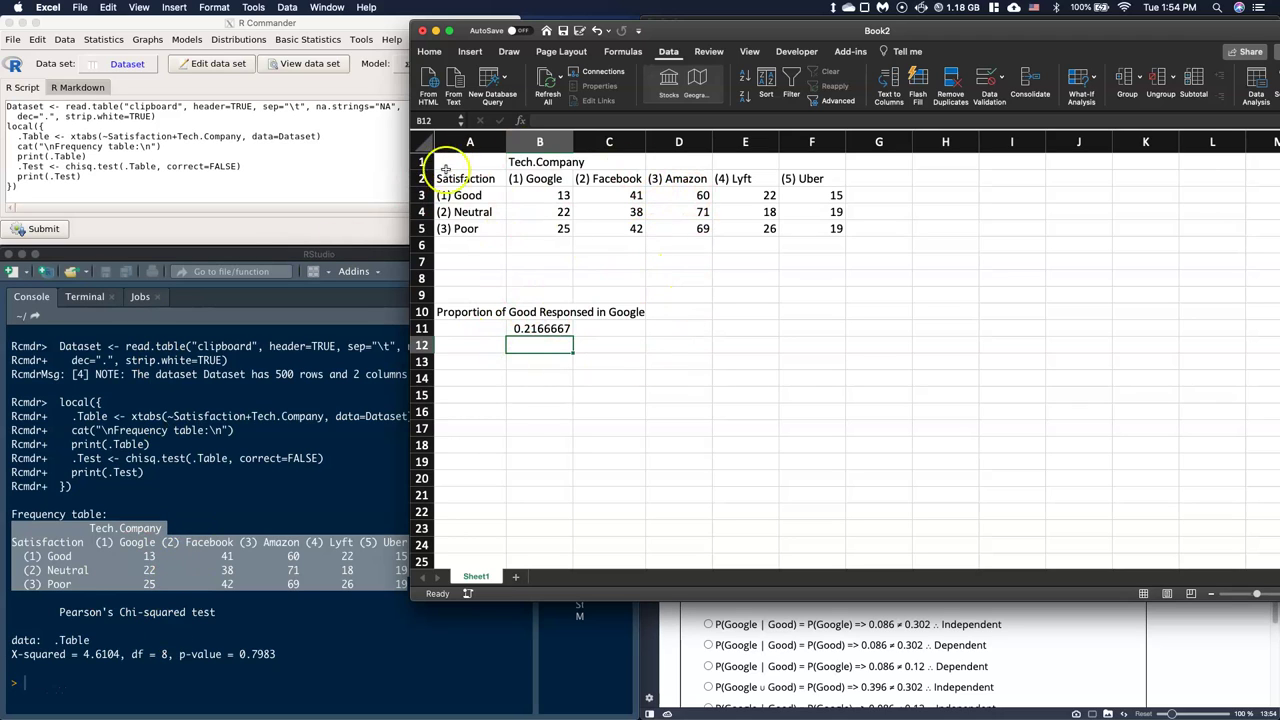
Step: Review B11's =B3/SUM(B3:B5) formula without changes, then shift the workbook left to reveal RStudio
{"action": "left_click", "coordinate": [527, 329]}
{"action": "double_click", "coordinate": [527, 329]}
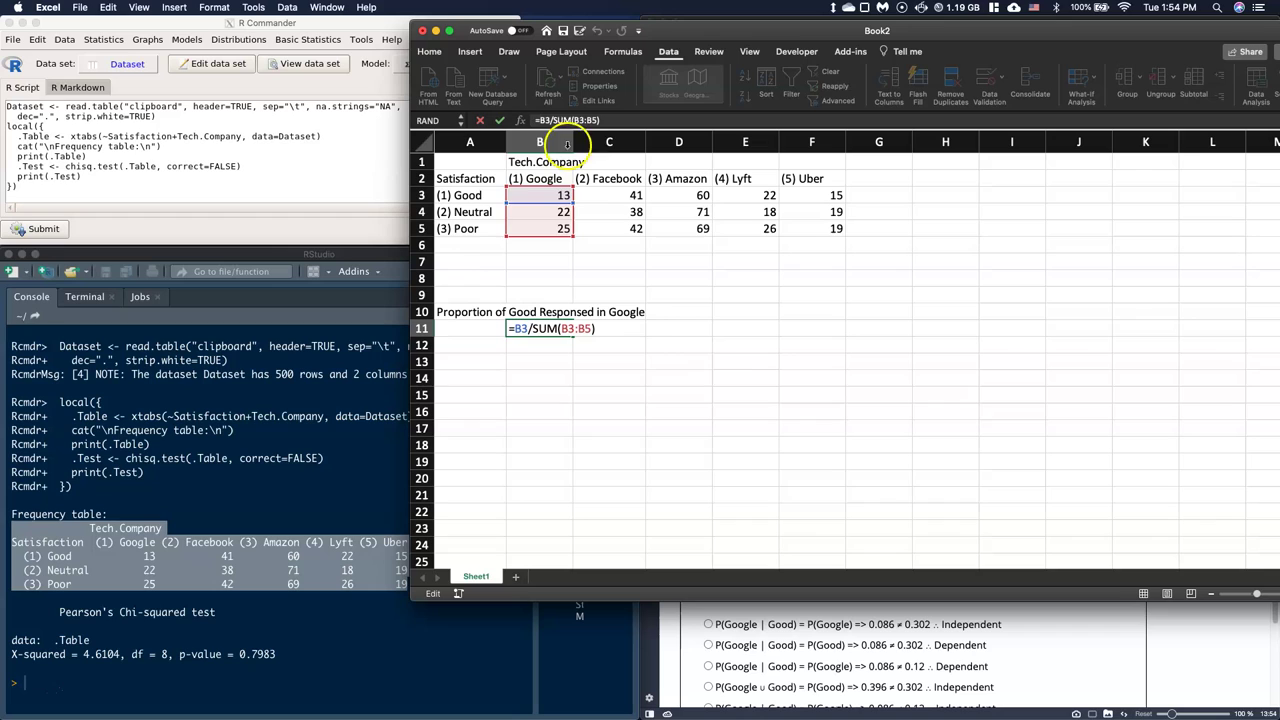
{"action": "left_click", "coordinate": [741, 358]}
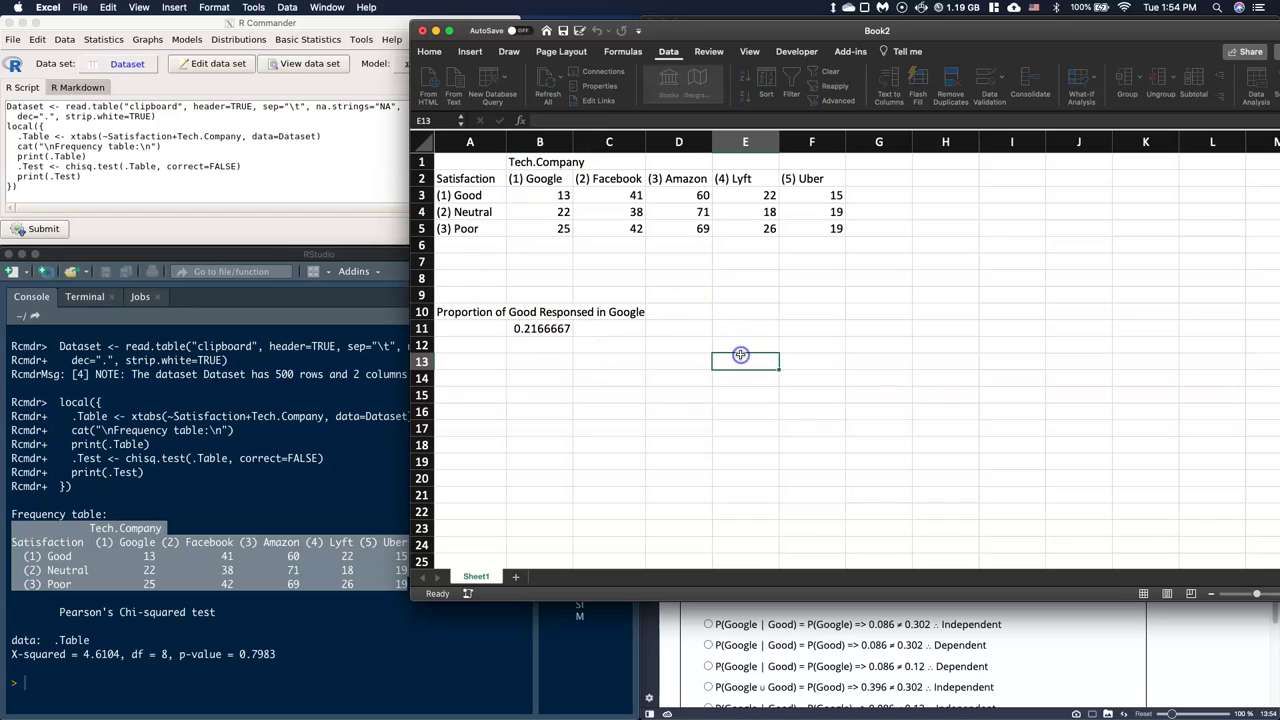
{"action": "double_click", "coordinate": [519, 329]}
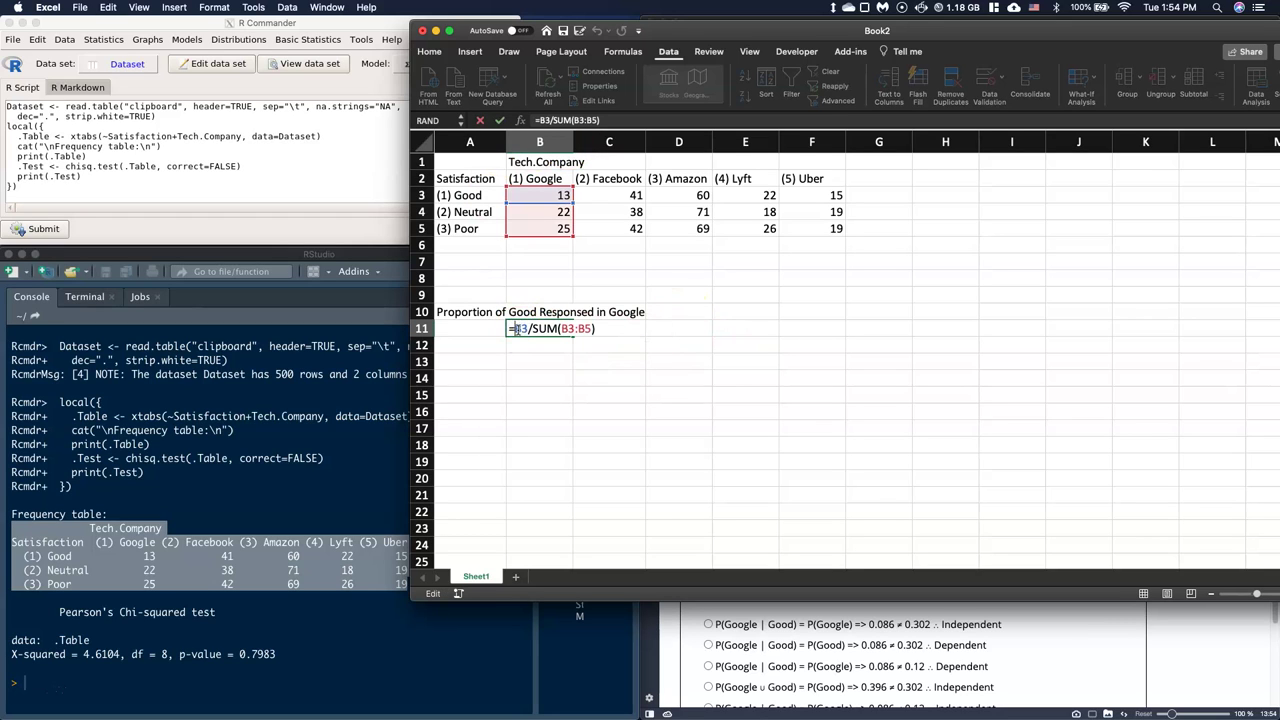
{"action": "key", "text": "Return"}
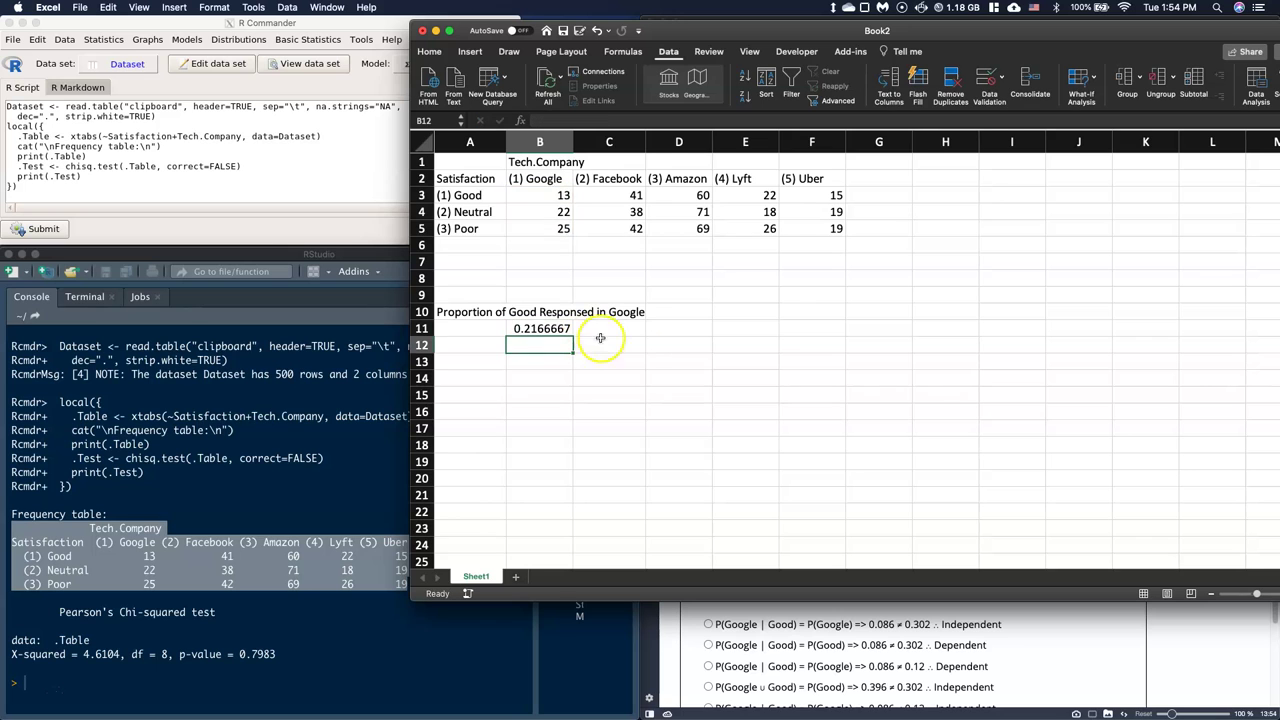
{"action": "left_click_drag", "start_coordinate": [737, 23], "coordinate": [358, 27]}
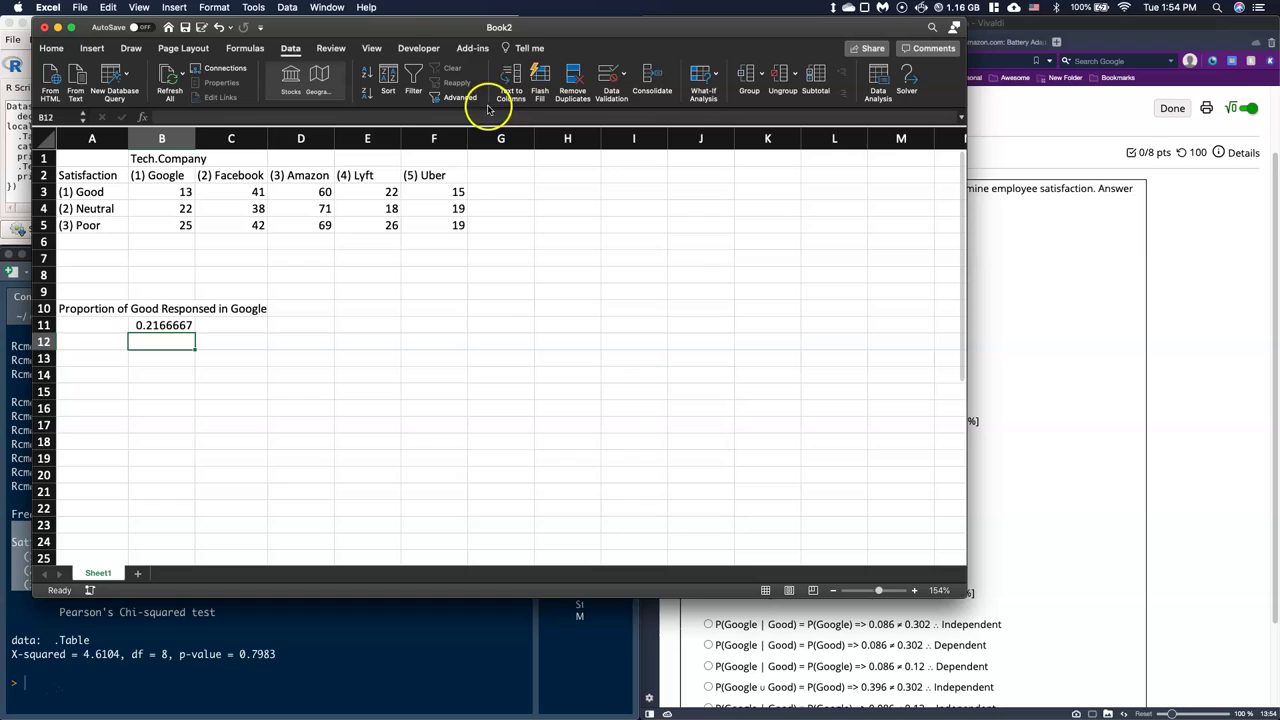